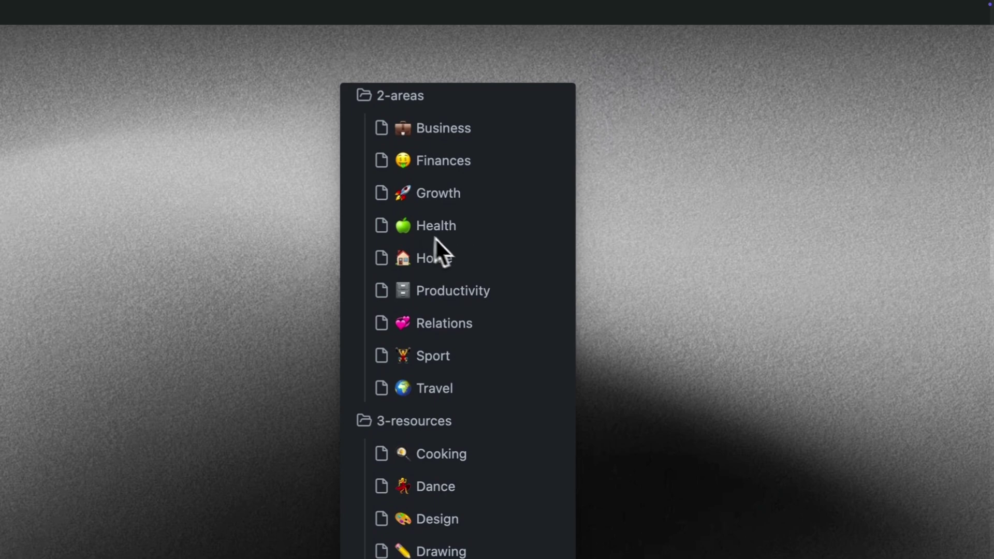
scroll(460, 315, down, 5)
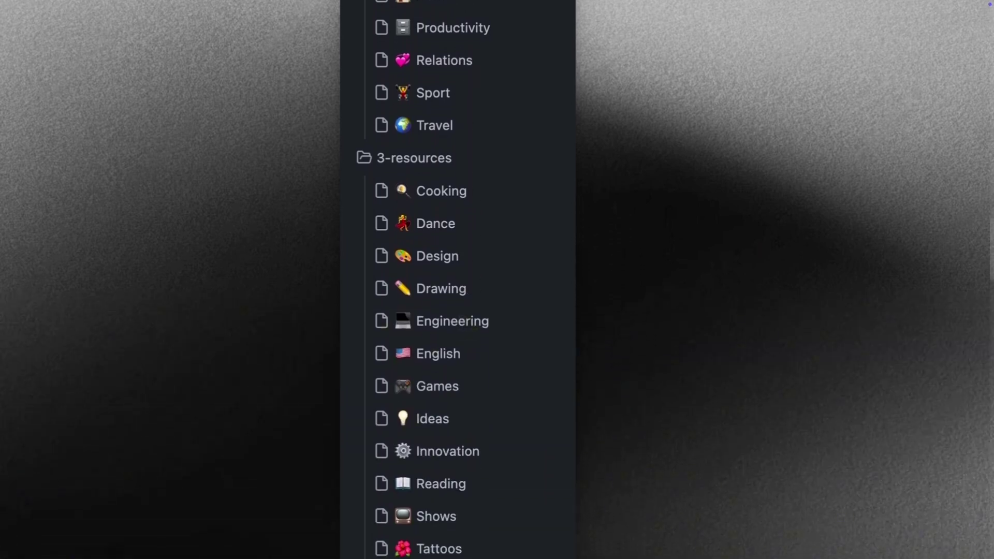
scroll(461, 312, down, 1)
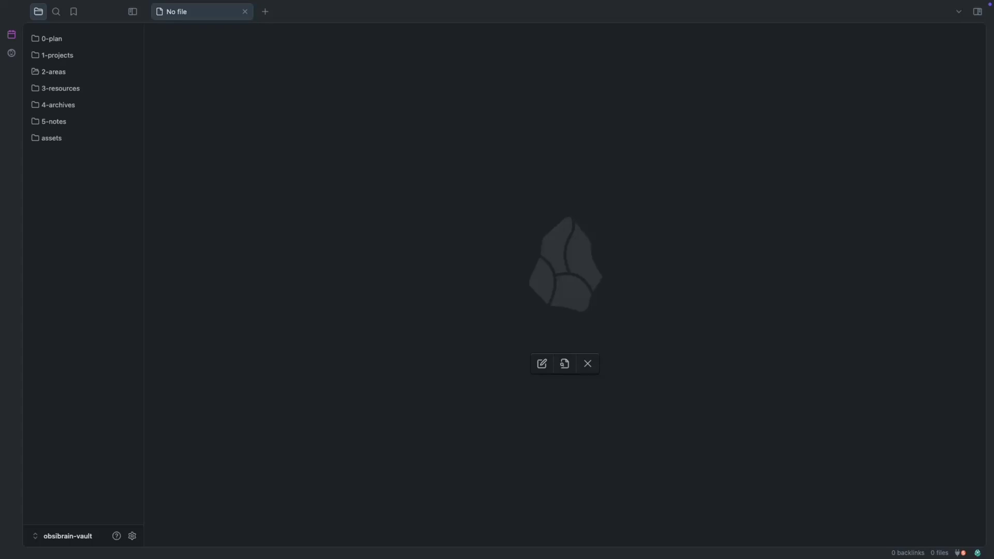
Browse the available commands and filter the command list by "Obsibrain".
key(ctrl+p)
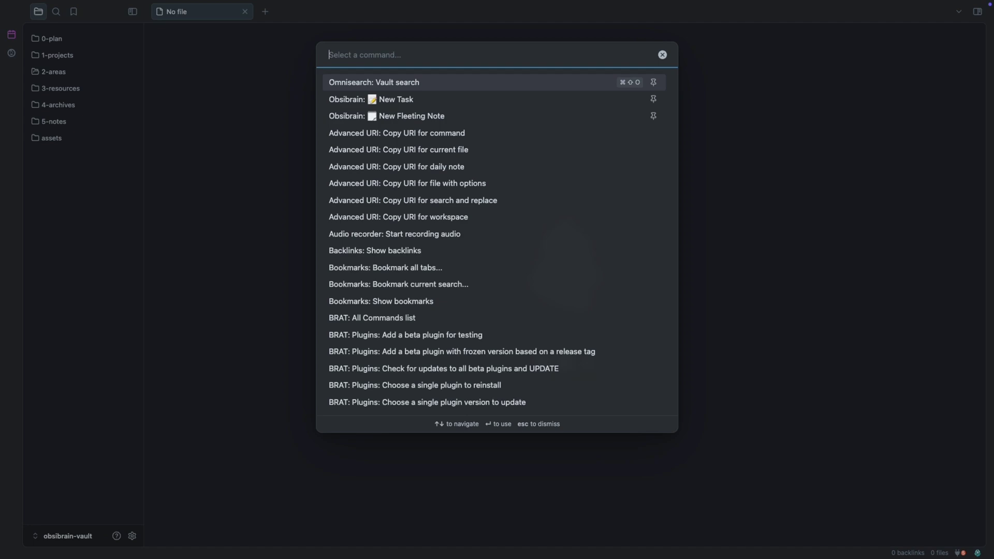
scroll(466, 254, down, 15)
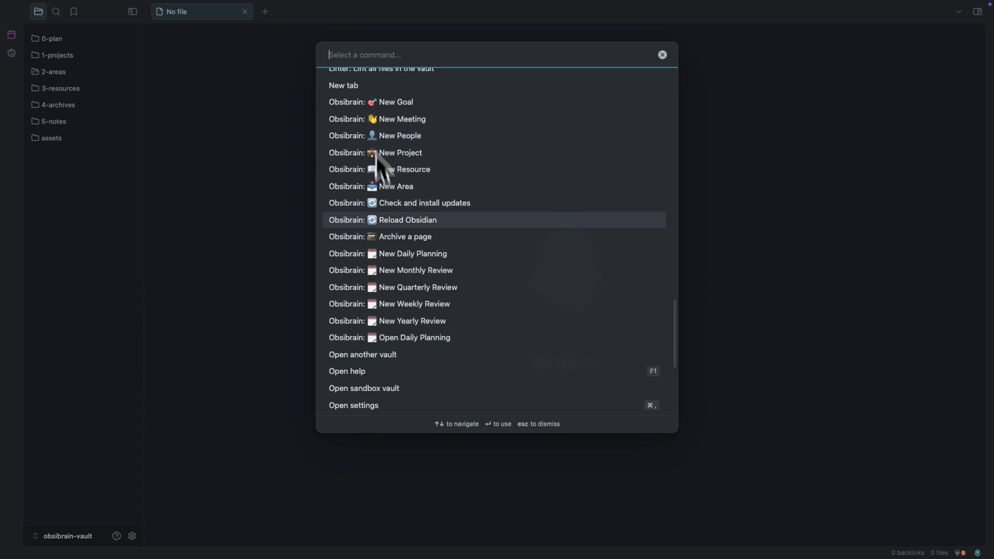
scroll(385, 335, up, 15)
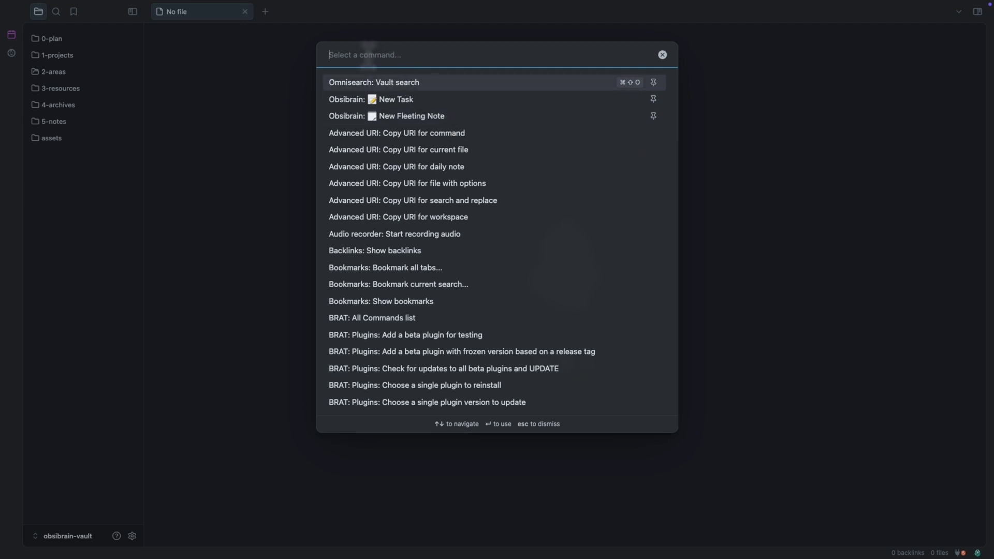
text(Obsibrain)
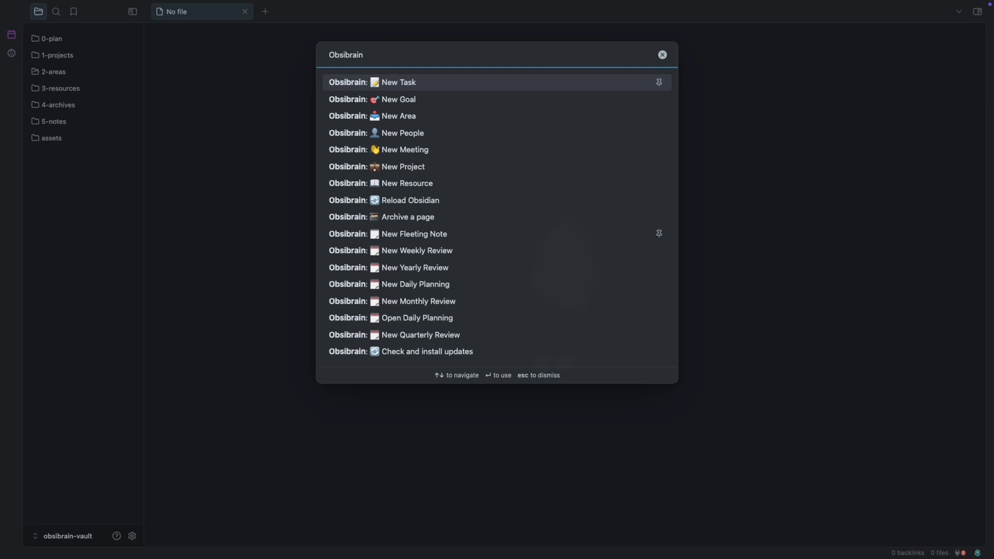
Run the Obsibrain New Area command and create an area named "Health".
text(new)
key(super+a)
text(new area)
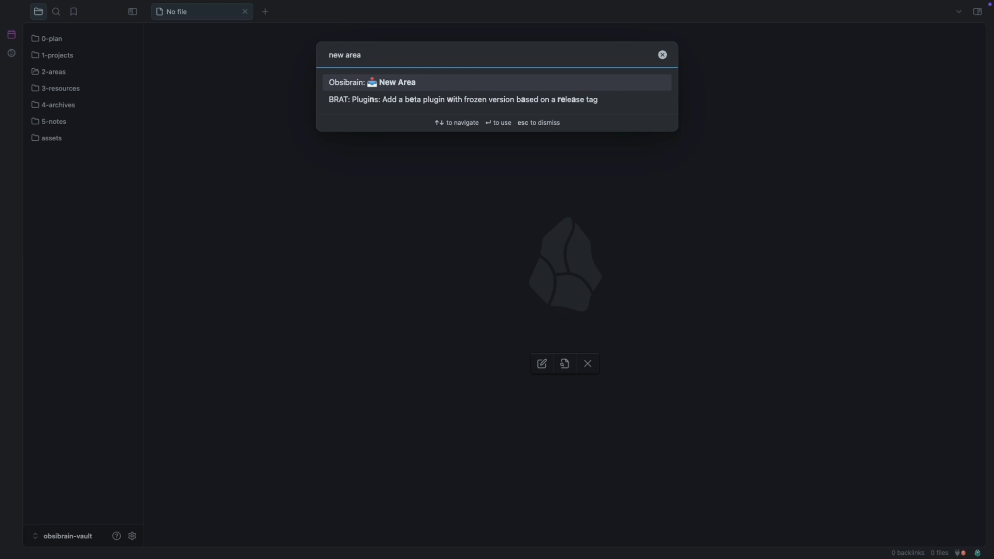
key(Return)
text(Health)
key(Return)
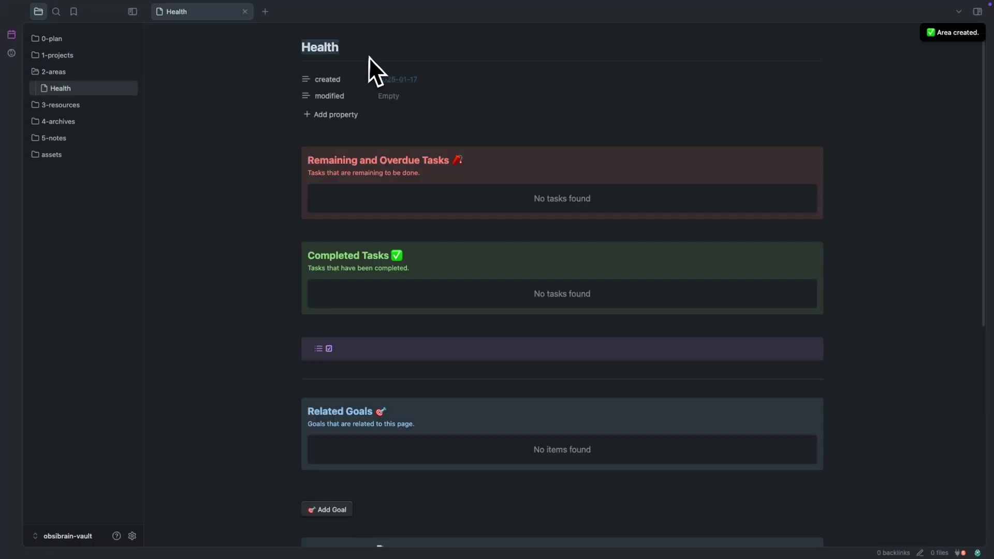
Look over the new Health page and set its icon to the red apple emoji.
scroll(241, 161, down, 5)
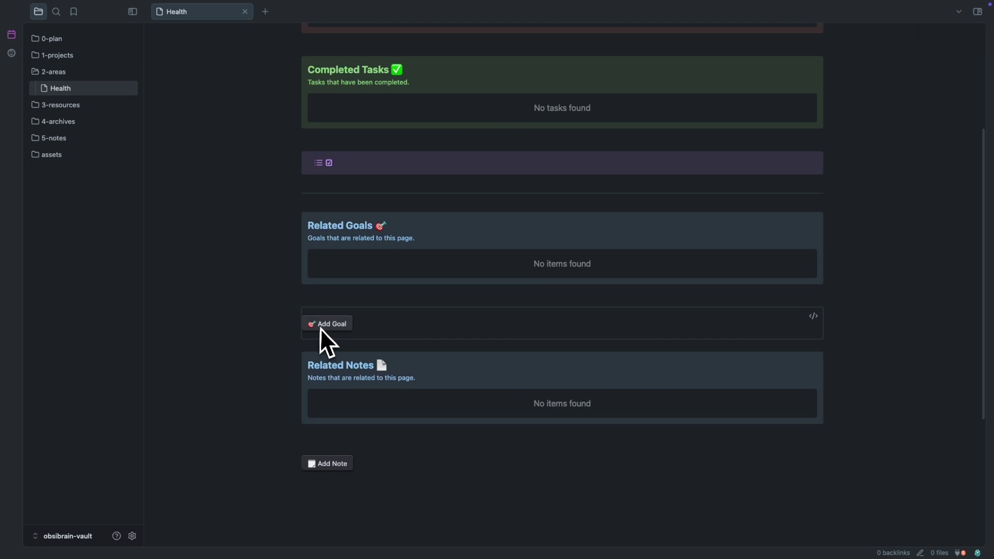
scroll(330, 463, up, 5)
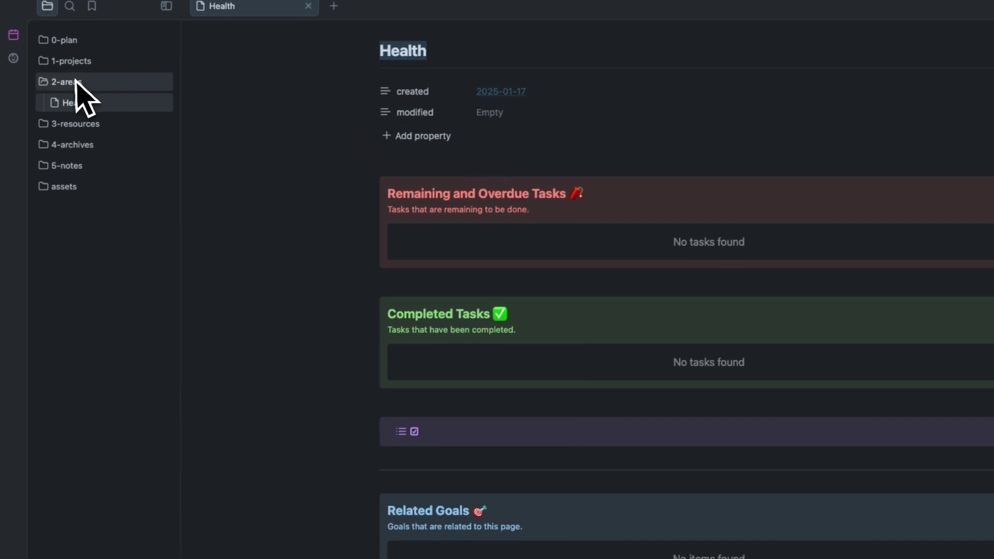
right_click(245, 6)
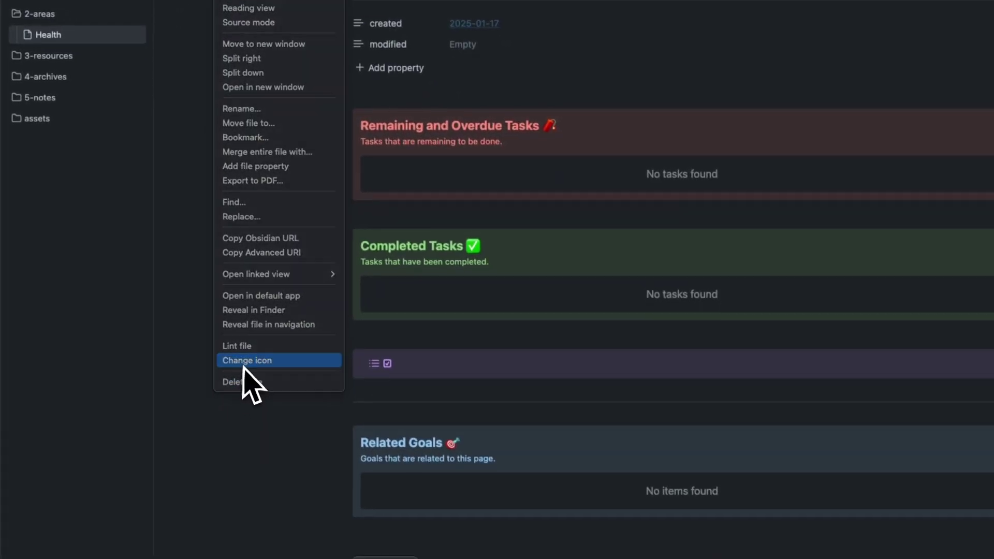
click(243, 362)
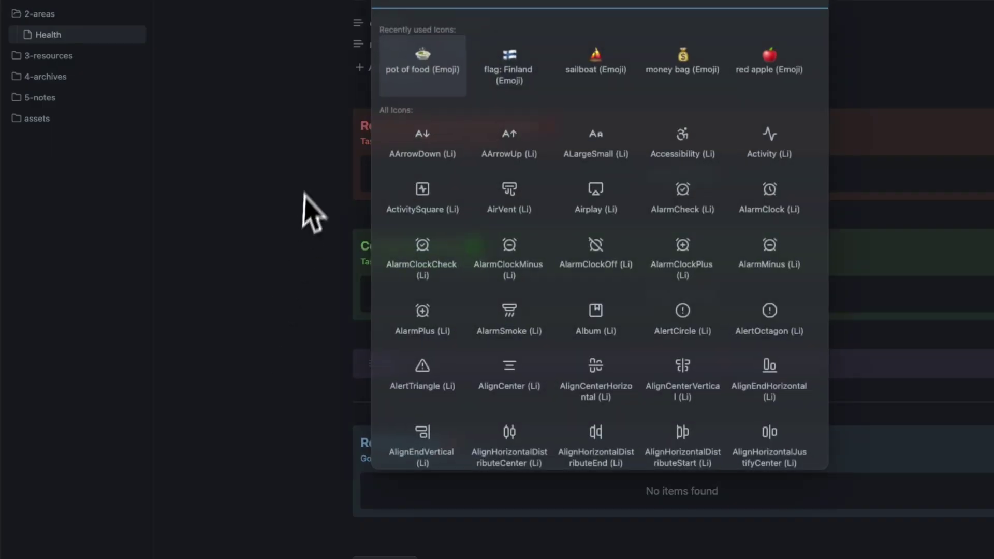
text(apple)
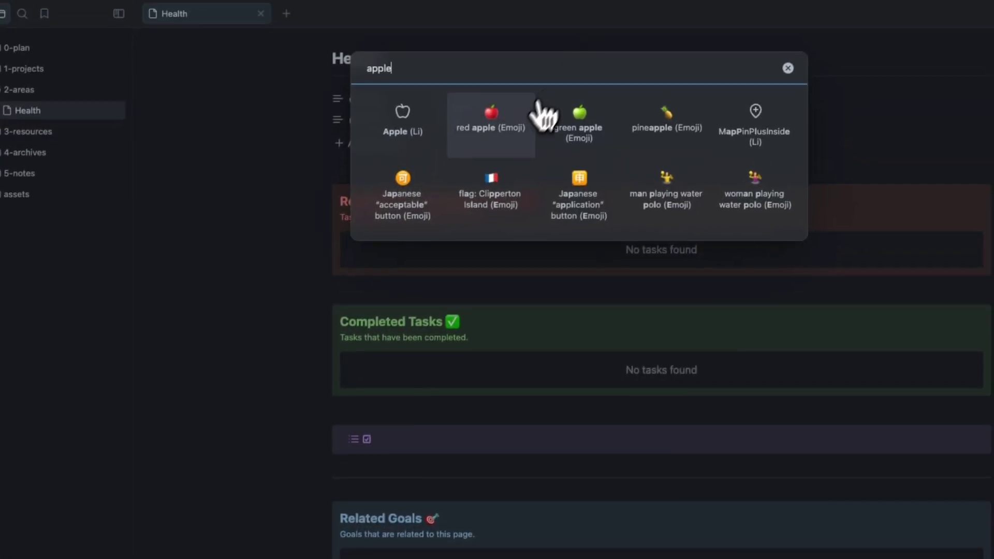
click(544, 49)
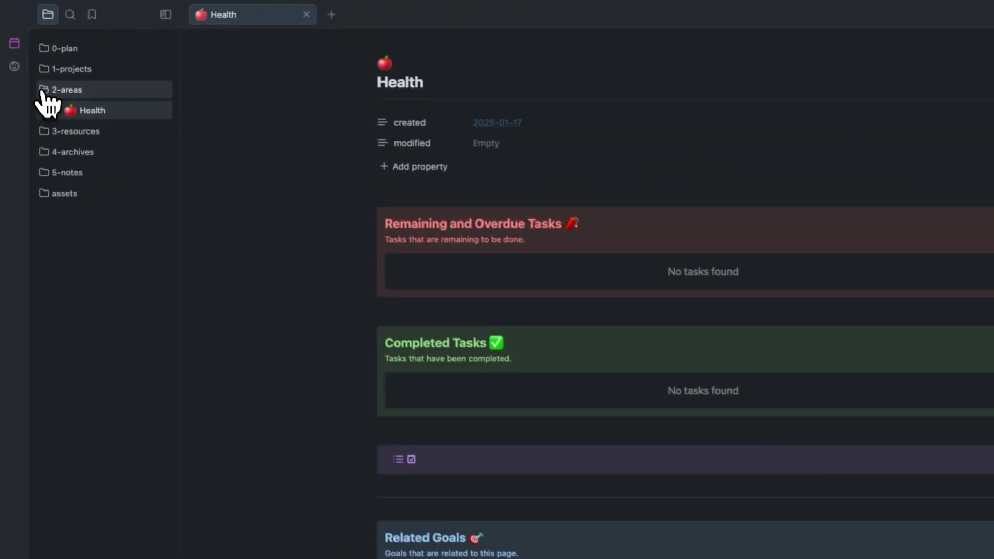
Collapse and re-expand the 2-areas folder, and close the Health page.
click(44, 73)
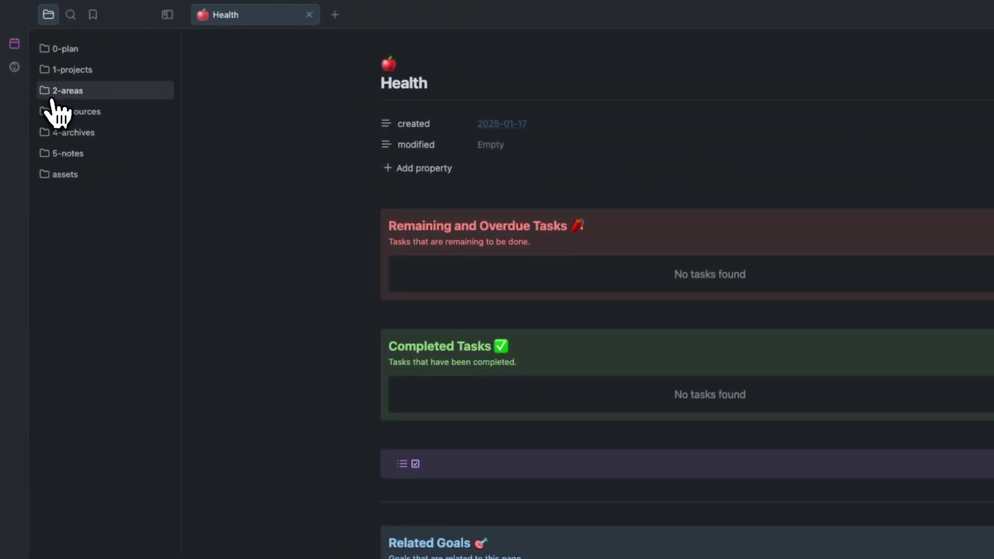
click(52, 99)
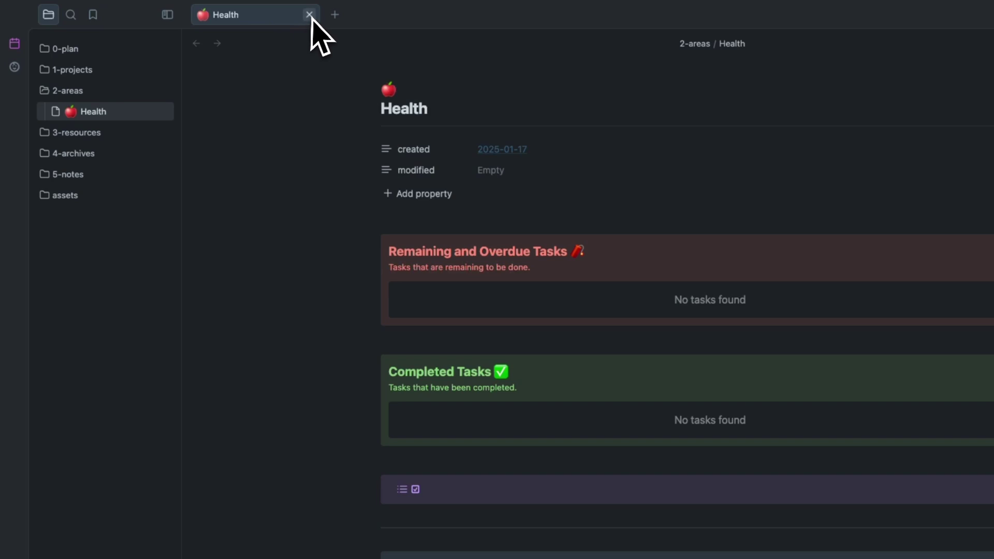
click(310, 15)
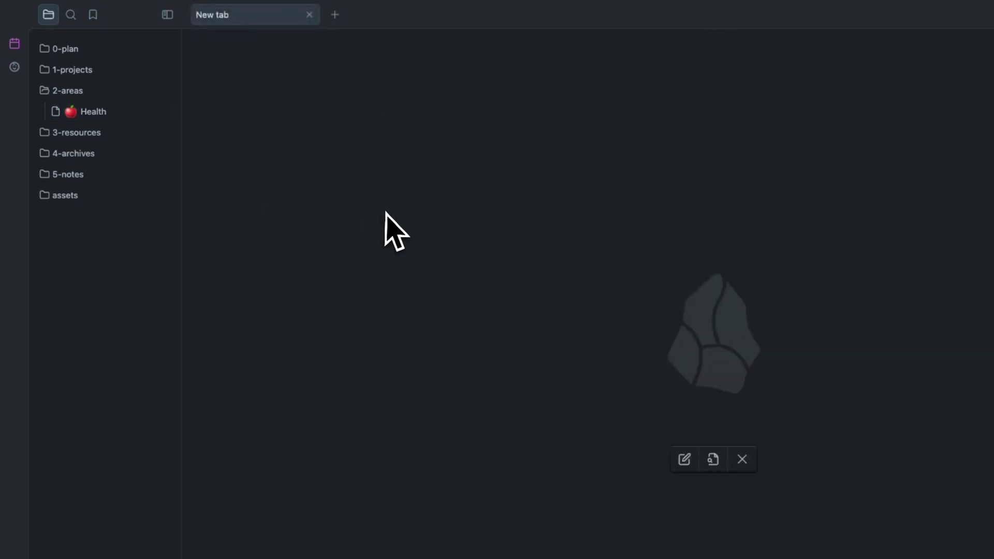
key(super+p)
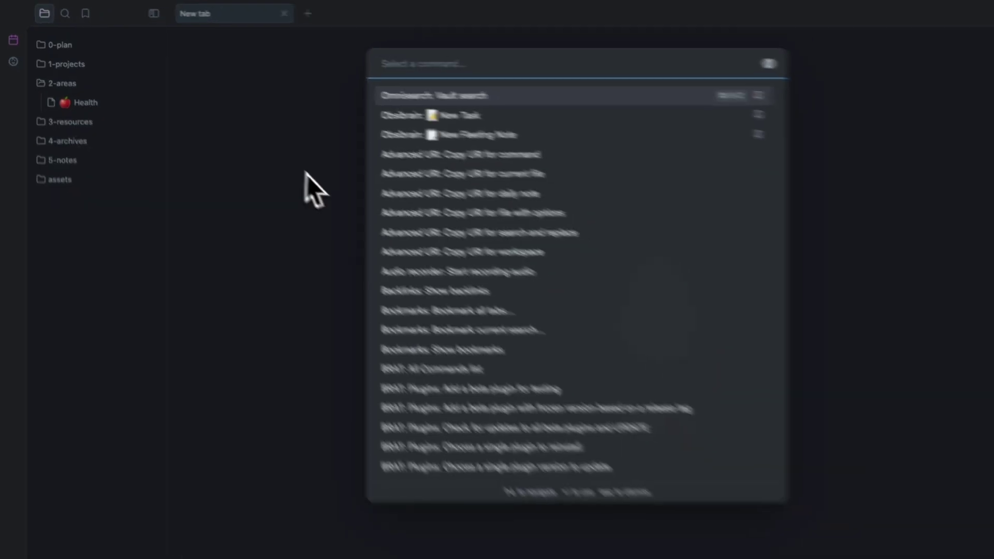
text(new)
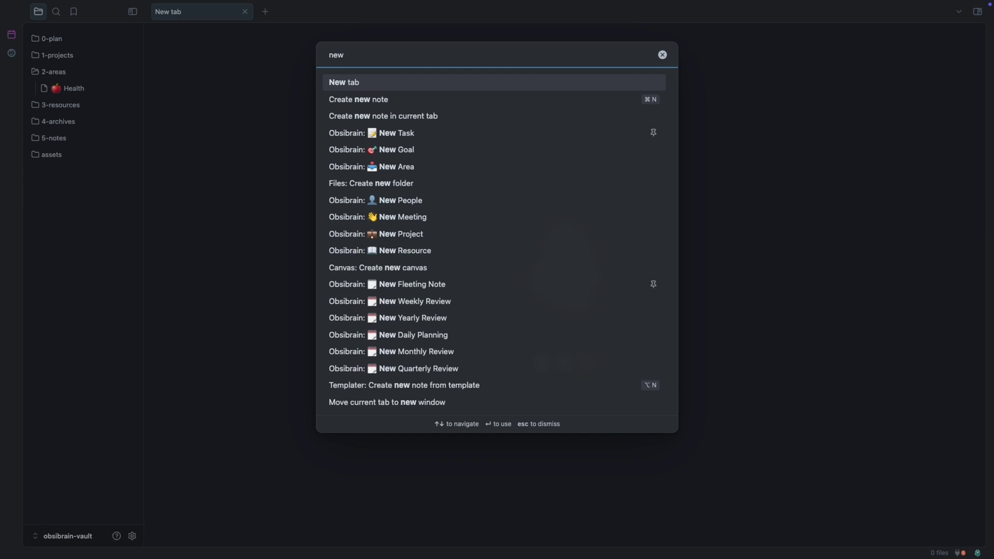
text( goal)
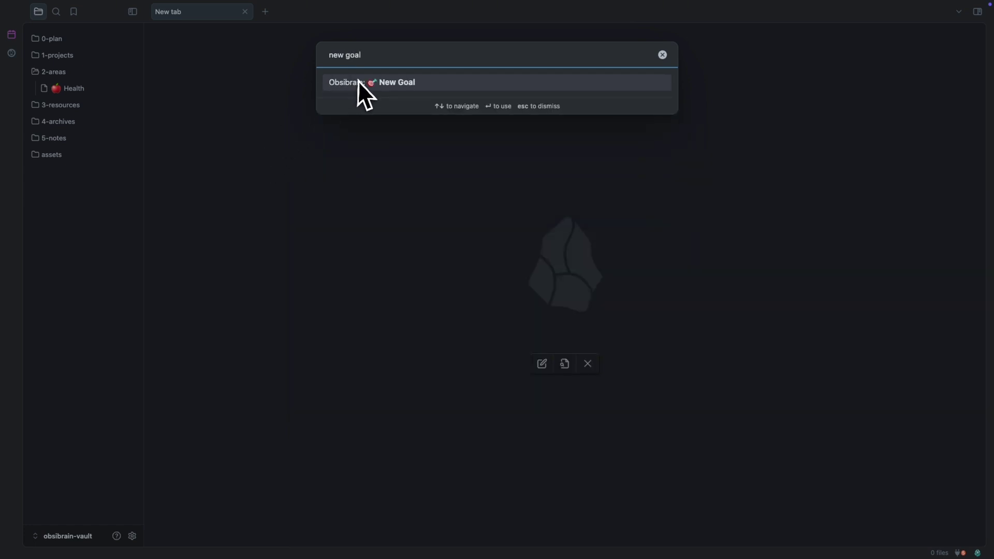
key(Escape)
Open the Health area page and add a related goal named "Gain 2kg of muscle in 2025".
click(72, 91)
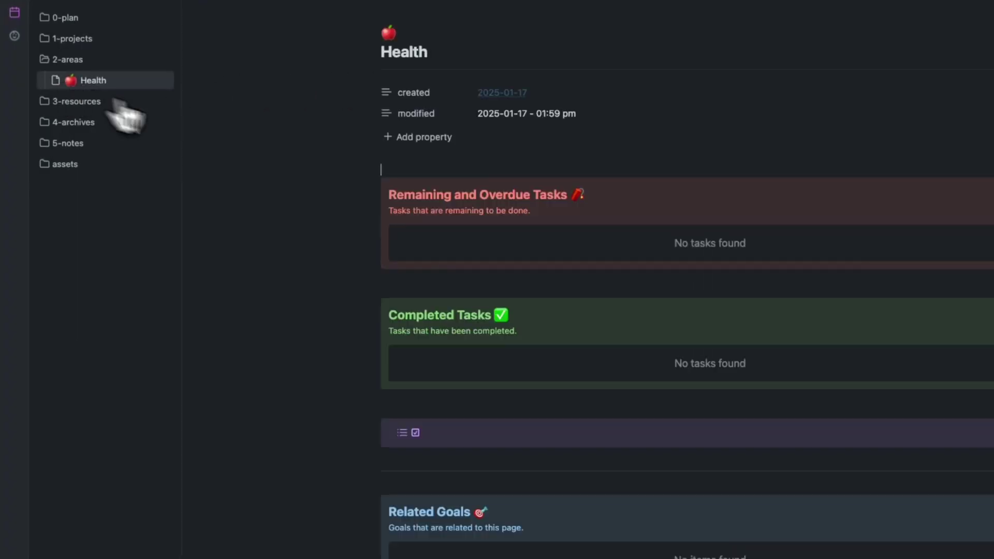
scroll(328, 289, down, 5)
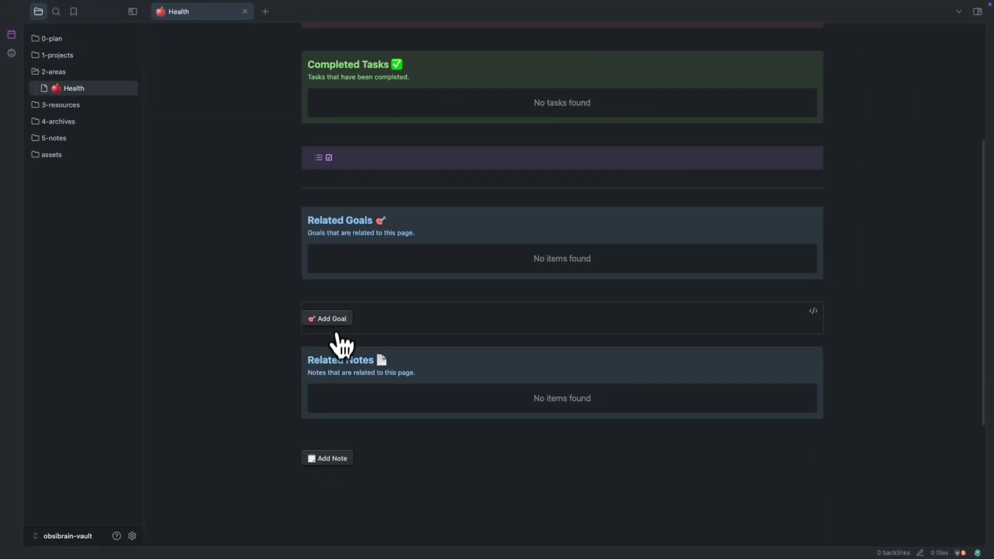
scroll(343, 335, up, 1)
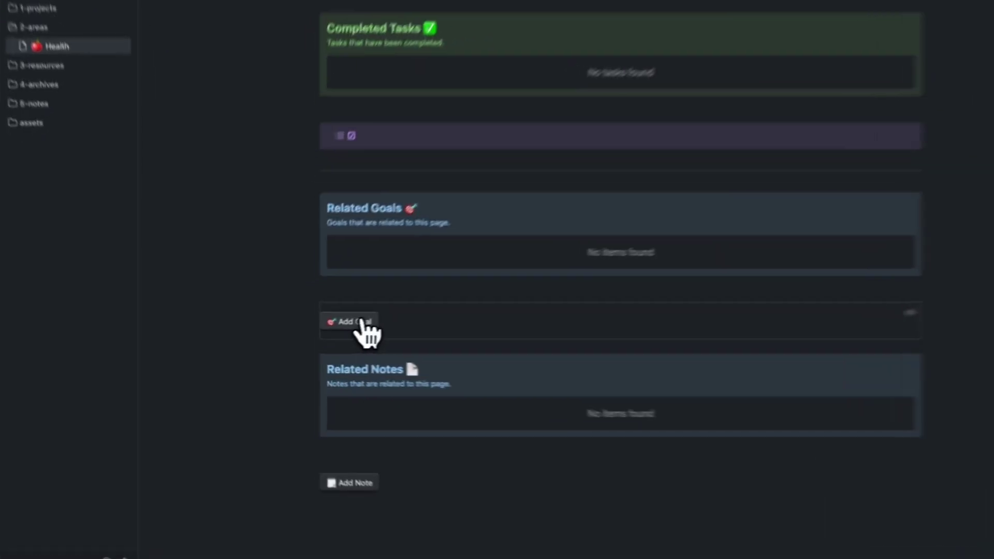
click(337, 326)
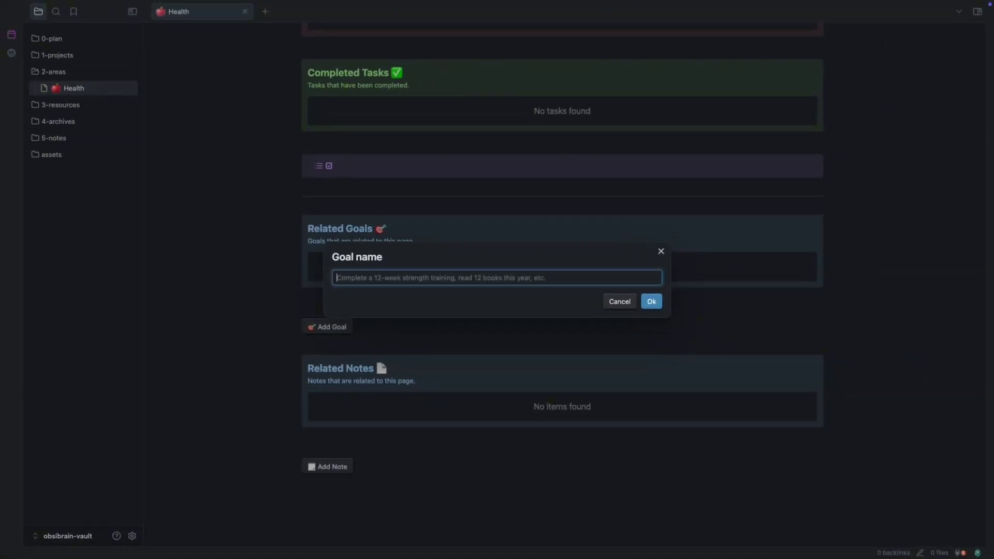
text(Gain)
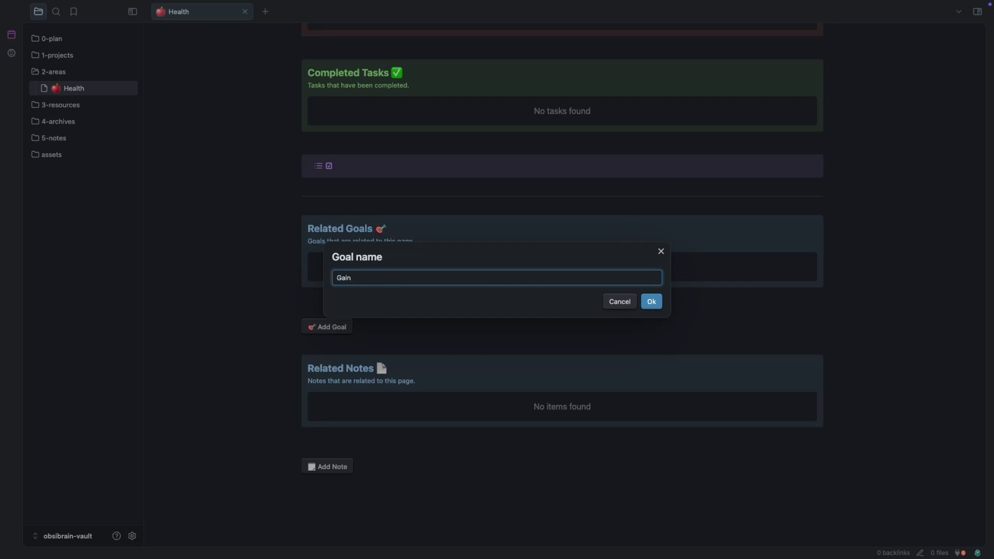
text( 2kg of muyscle in 2025)
click(650, 302)
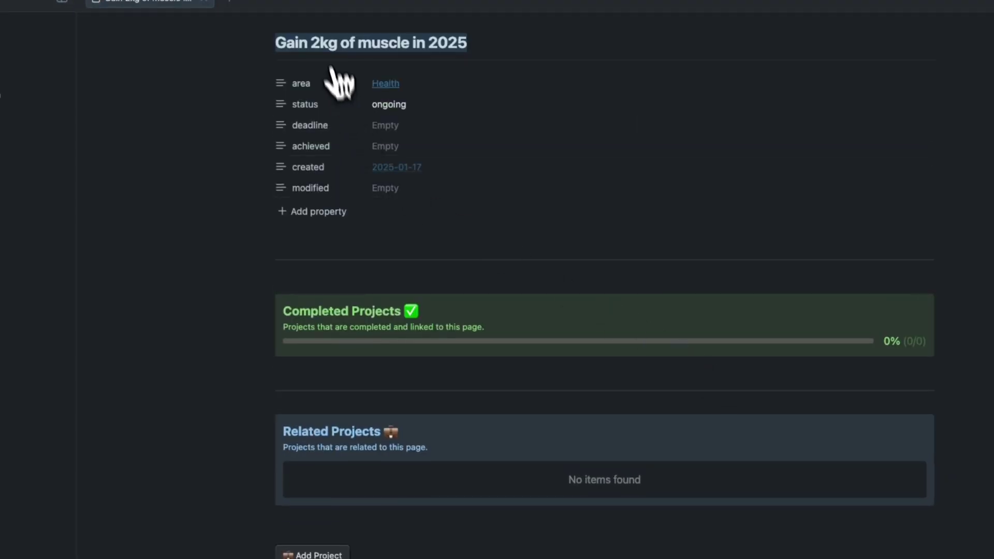
Set the muscle goal page's icon to the flexed biceps emoji.
right_click(157, 2)
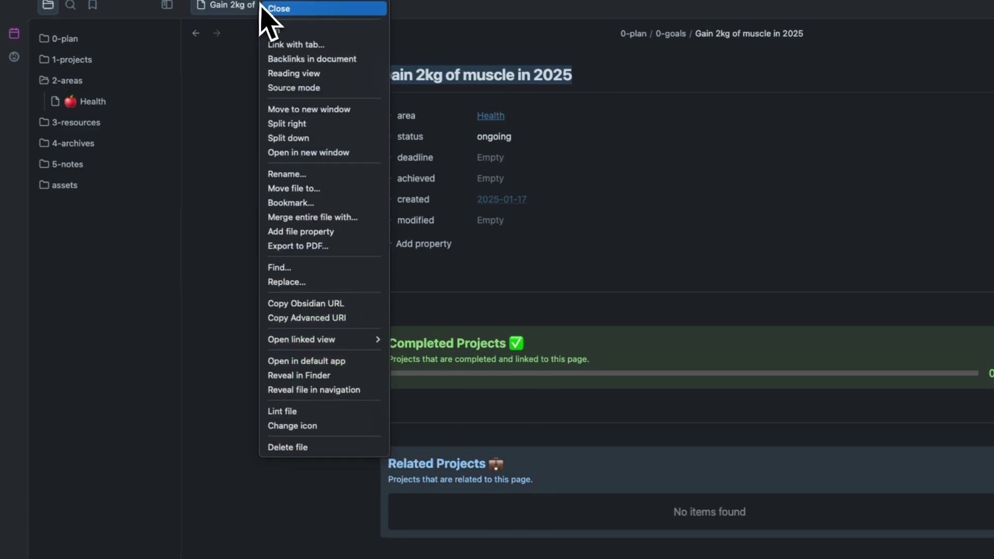
click(292, 425)
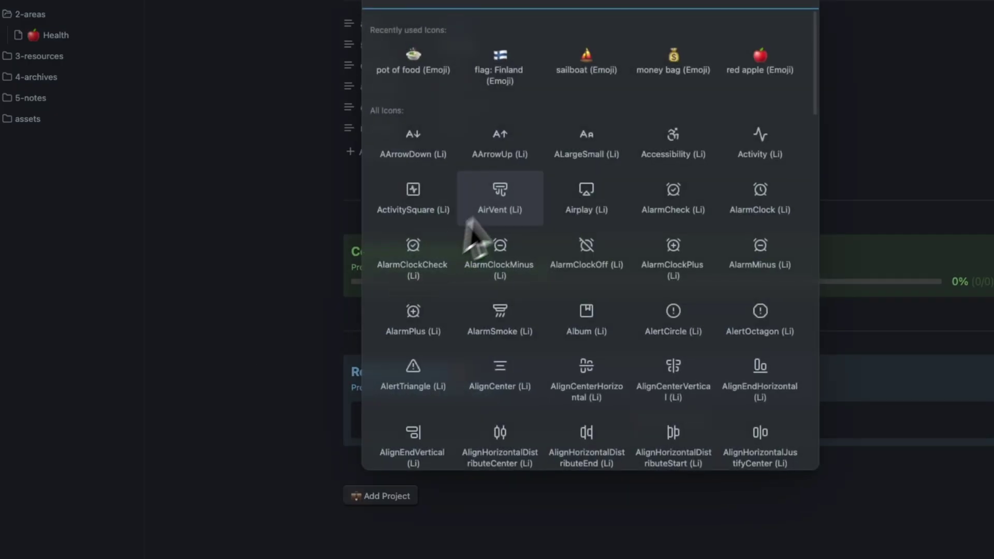
text(muscle)
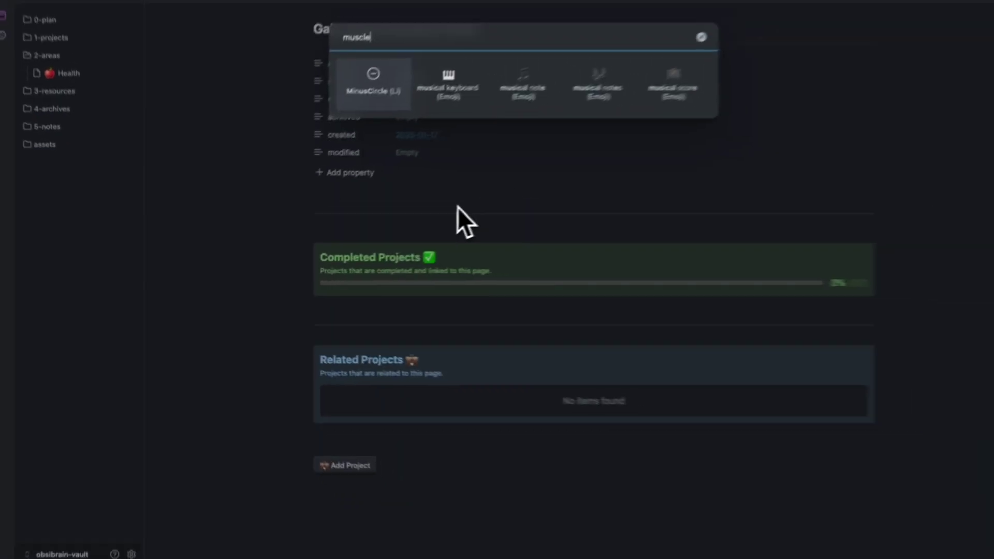
key(BackSpace)
key(BackSpace)
key(BackSpace)
key(BackSpace)
key(BackSpace)
key(BackSpace)
text(bicep)
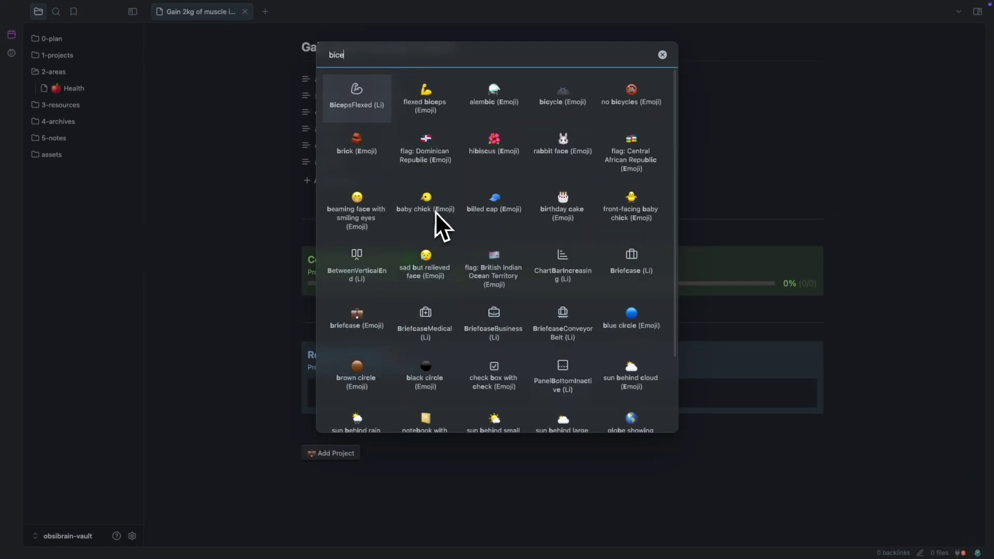
click(427, 101)
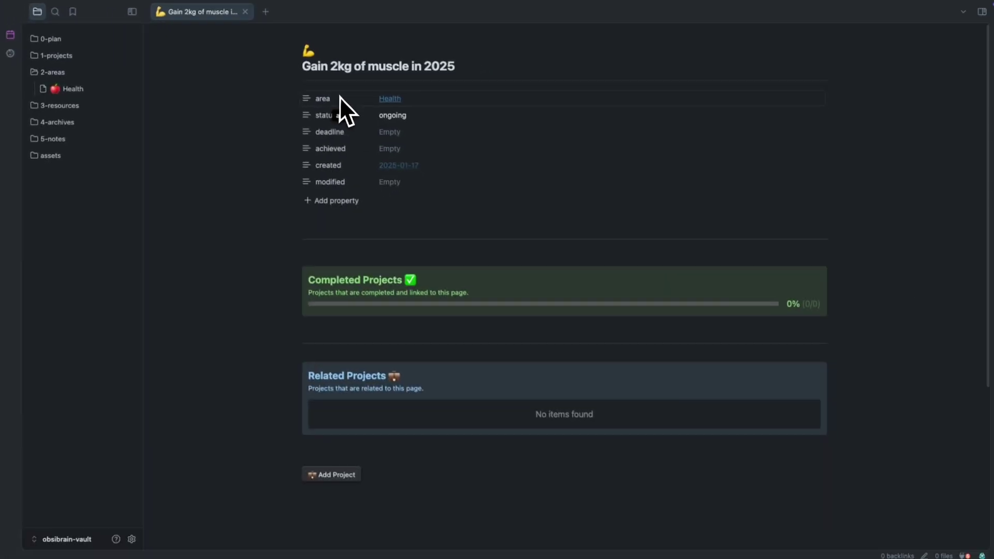
Follow the goal's area link to the Health page, and reopen the goal from the 0-goals folder in 0-plan.
click(389, 99)
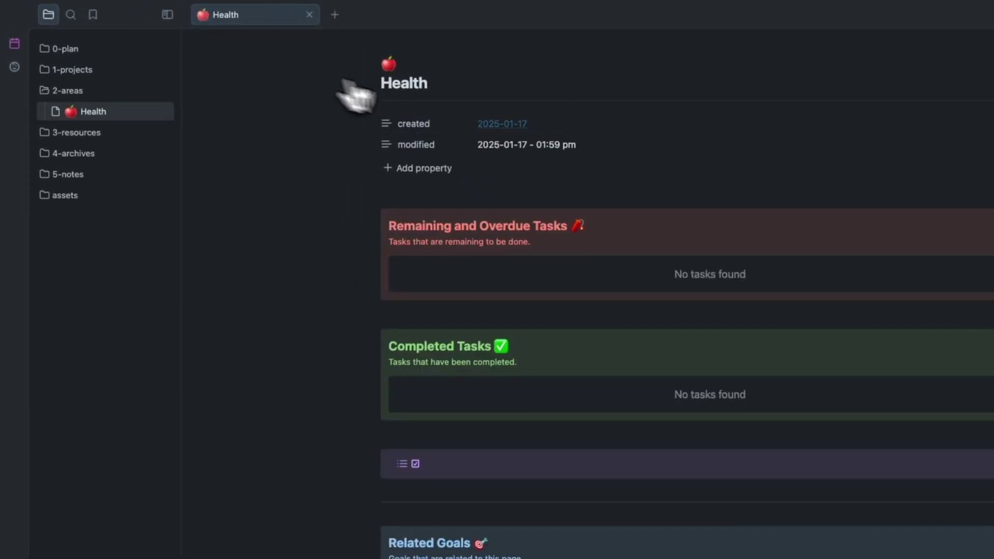
click(68, 52)
click(78, 70)
click(100, 100)
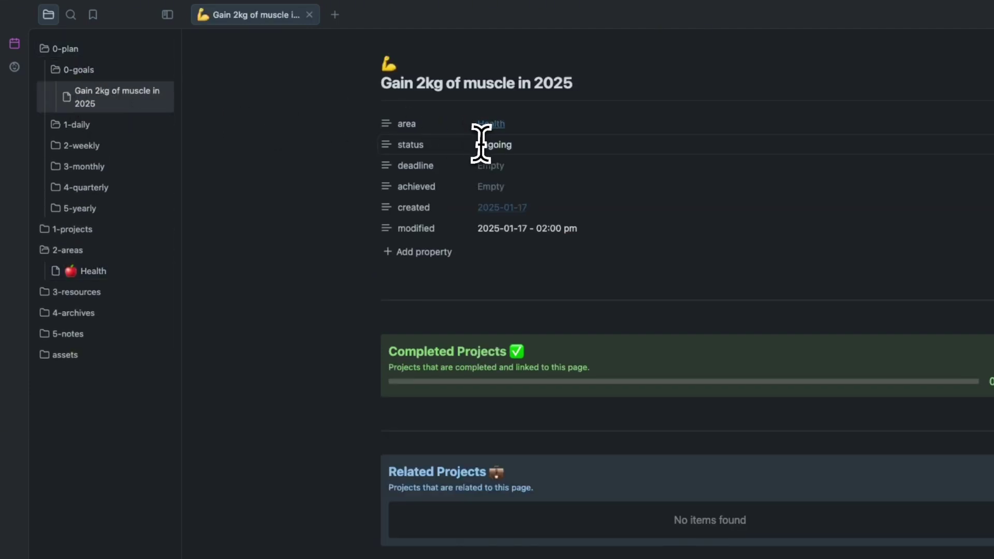
Try other status values such as canceled on the muscle goal, and set its status back to ongoing.
click(432, 278)
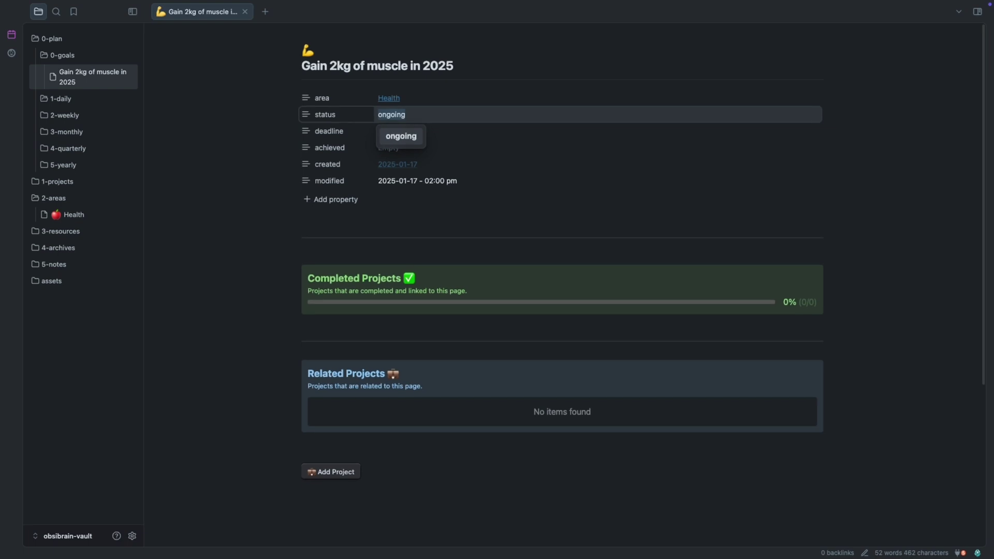
text(on o)
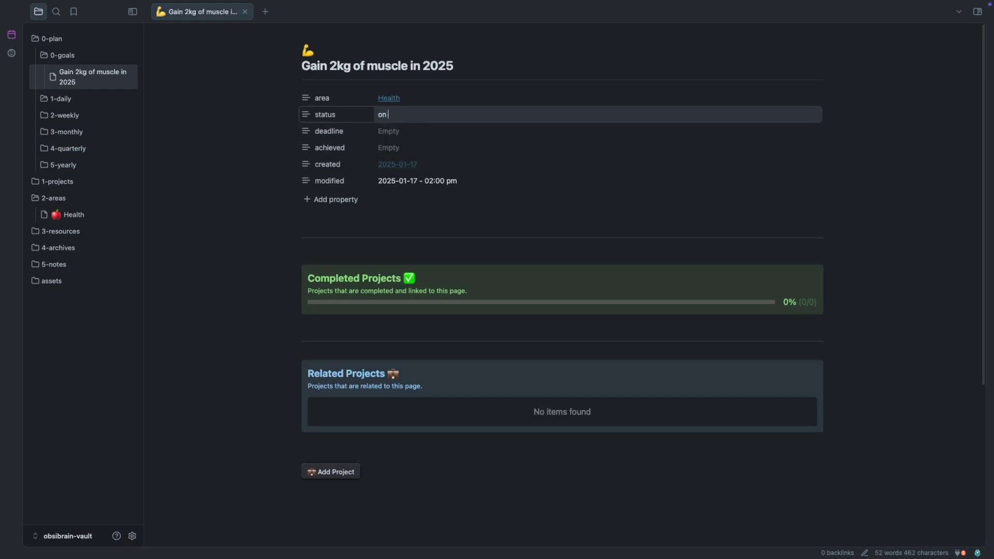
key(ctrl+a)
text(d)
key(ctrl+a)
text(ongoing)
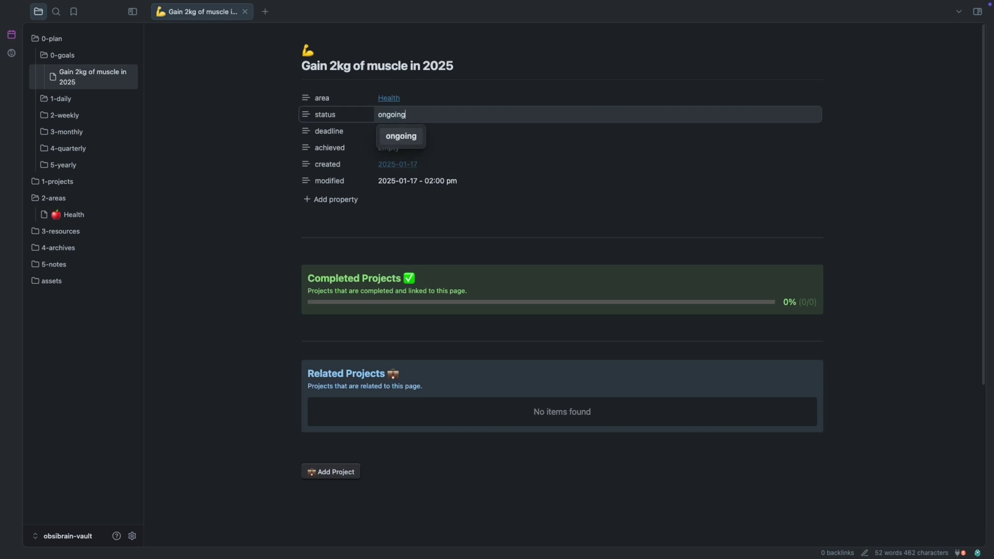
key(ctrl+a)
text(can)
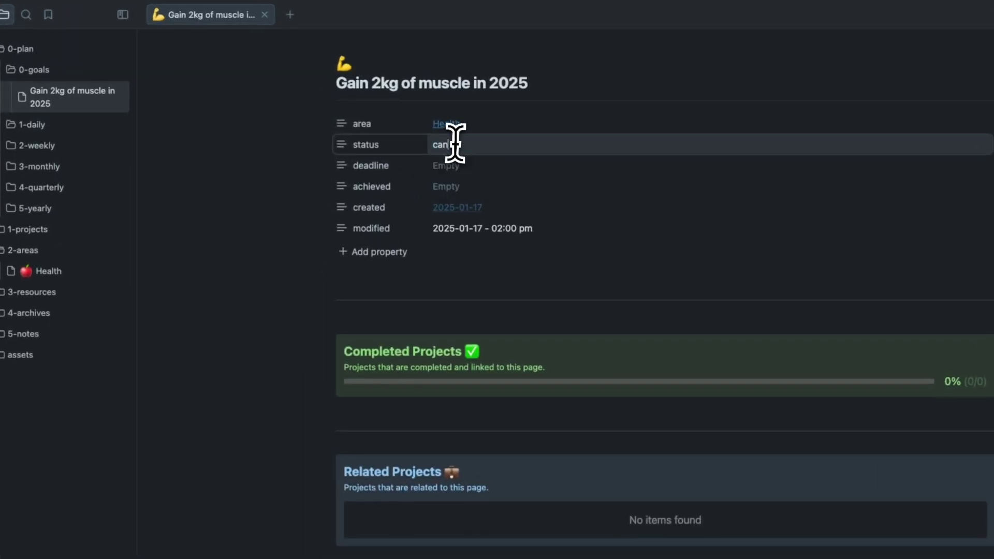
text(celed)
key(ctrl+a)
text(ongoing)
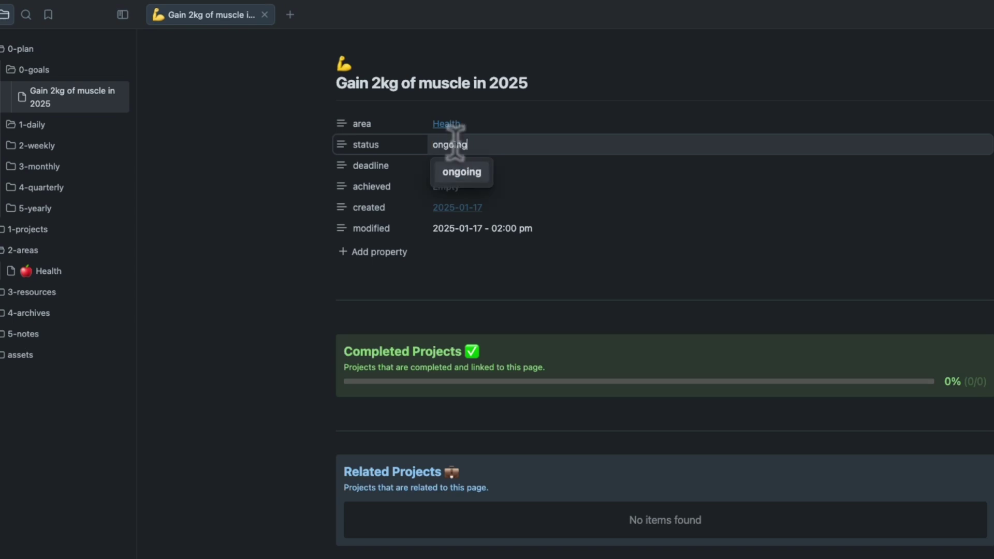
key(Return)
Add a related project named "Go back to the gym" to the muscle goal.
scroll(422, 218, down, 3)
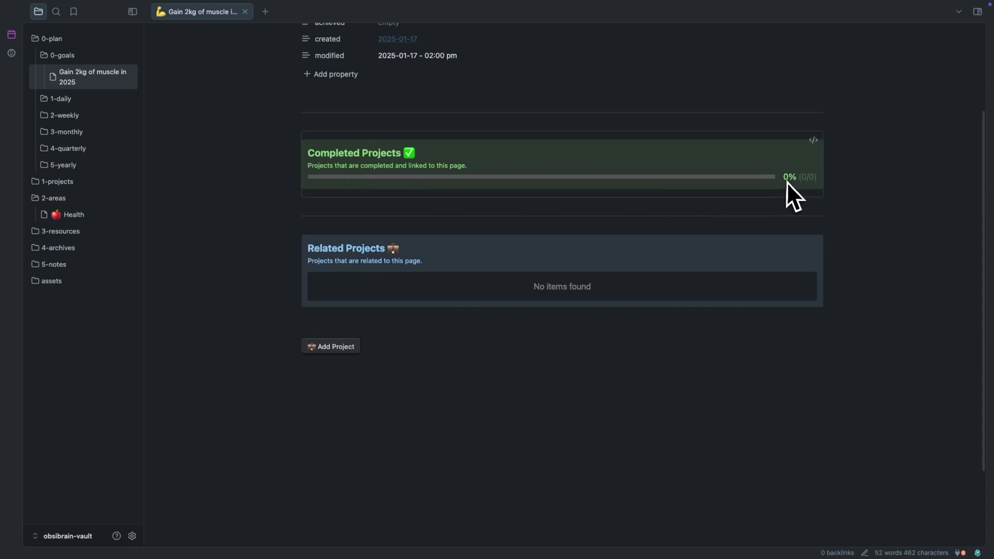
scroll(410, 254, up, 1)
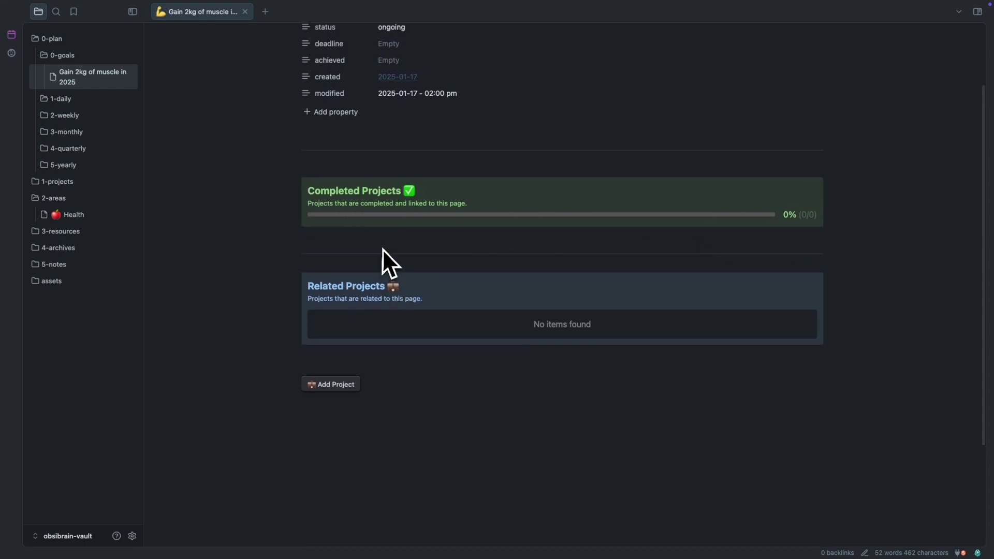
scroll(382, 250, up, 2)
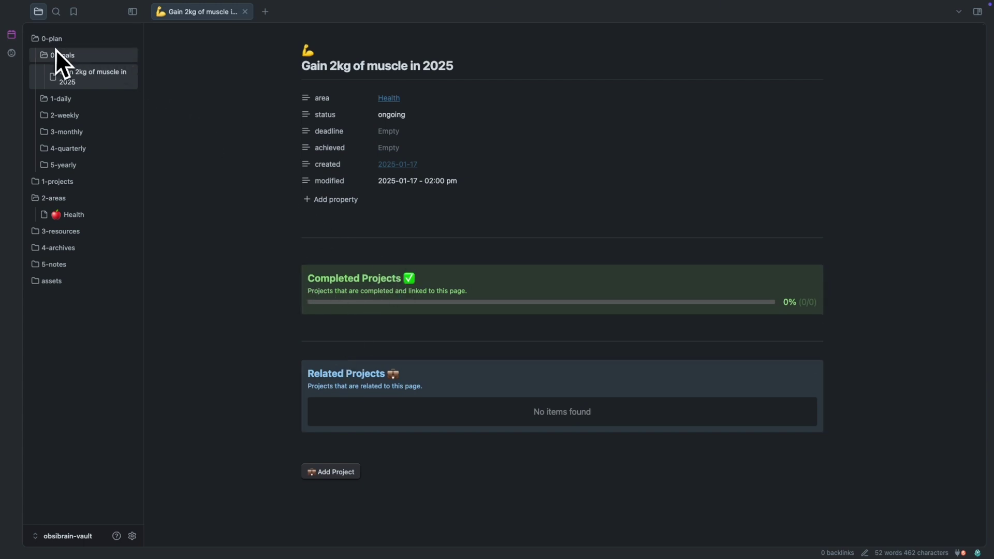
click(332, 473)
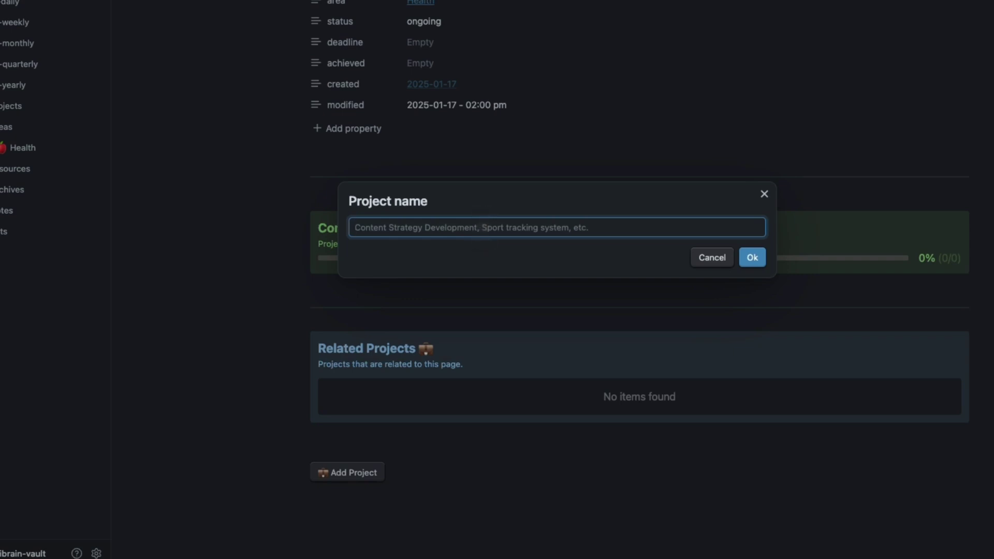
text(Go back to the gym)
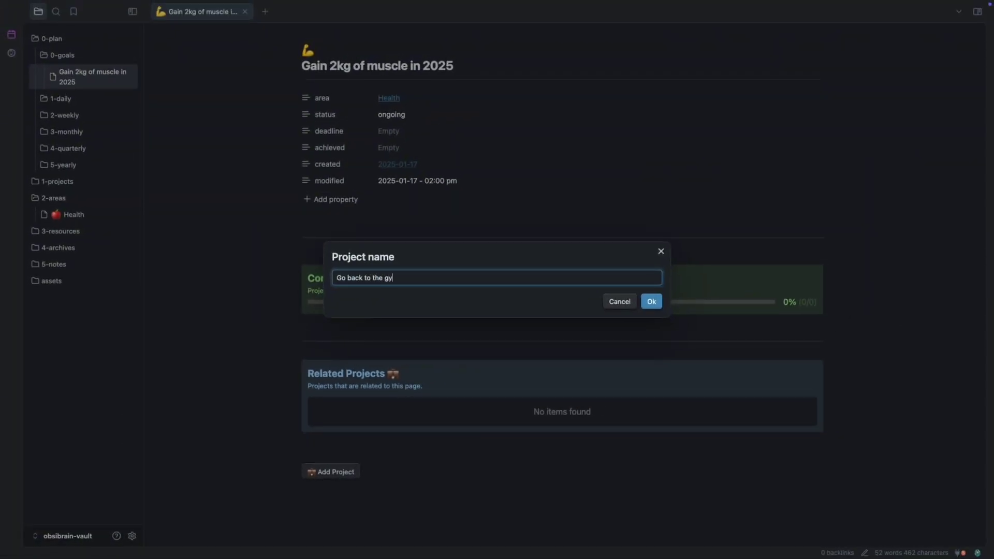
click(651, 301)
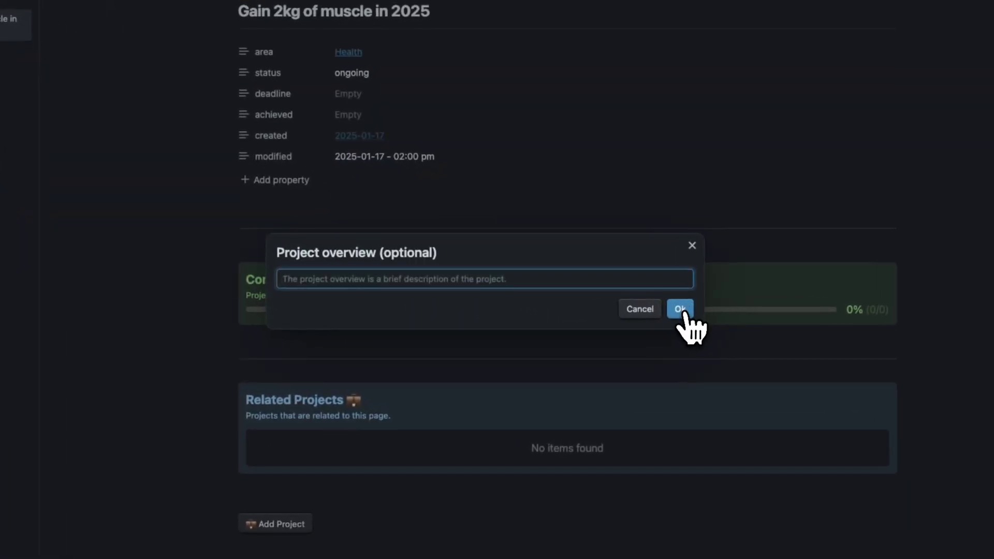
Skip the project overview and enter "Go to the gym at least 3 times per week." as the SMART outcome.
click(491, 290)
click(489, 283)
click(679, 311)
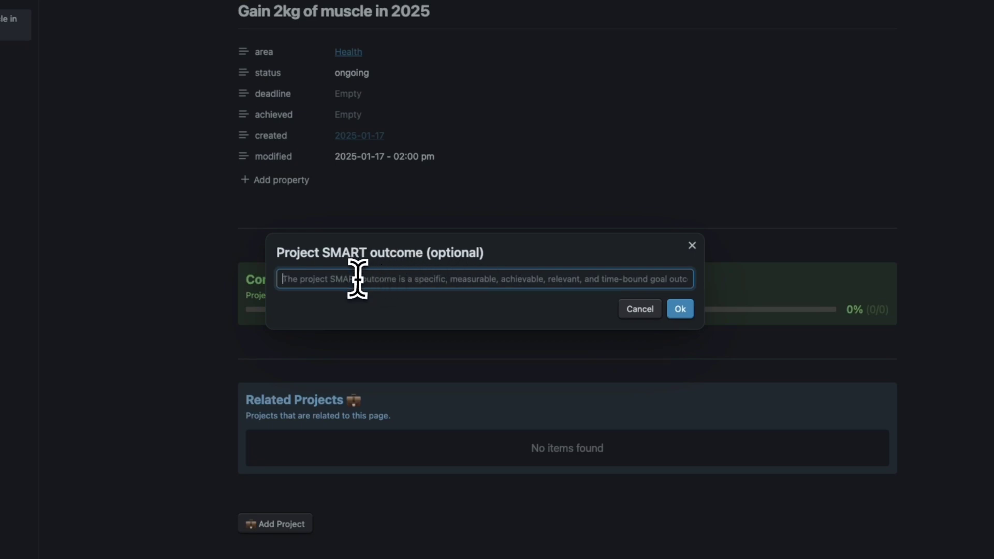
text(Go to the gym at least 3 times per week.)
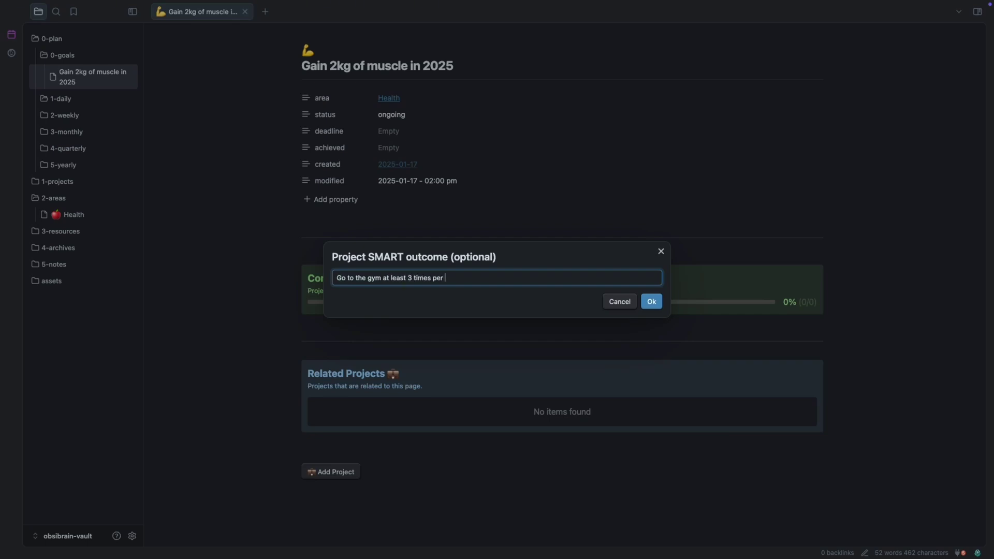
click(652, 302)
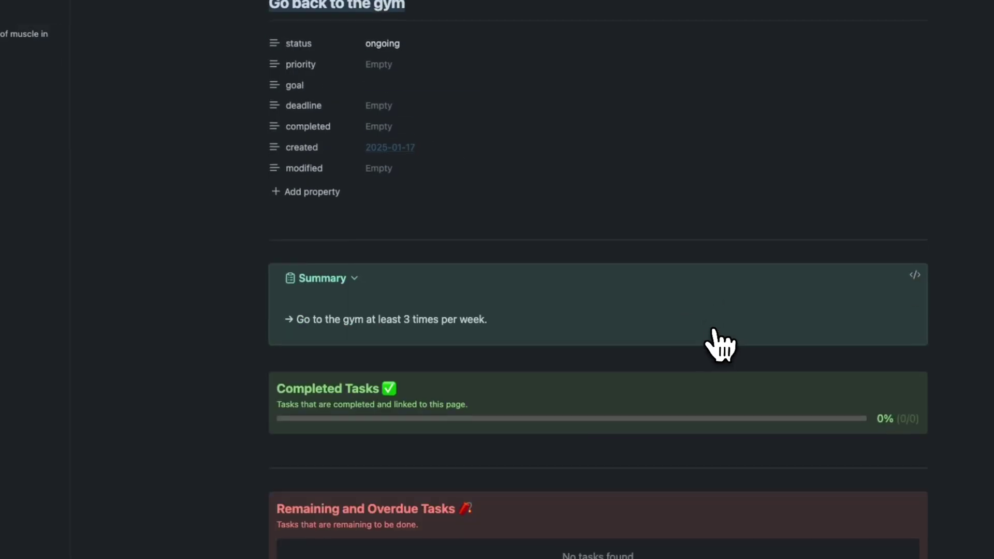
Set the gym project page's icon to the man lifting weights emoji.
scroll(486, 335, down, 3)
scroll(486, 336, up, 3)
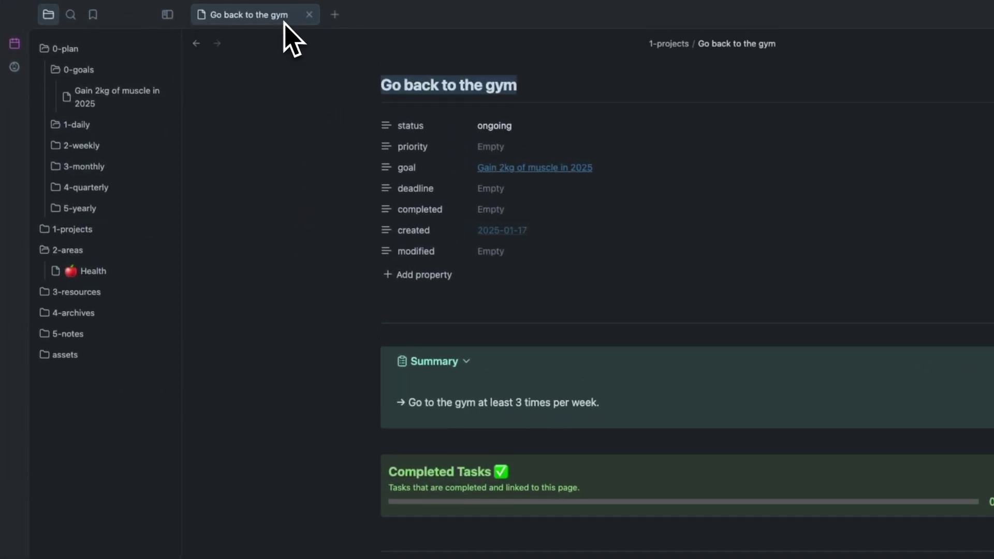
right_click(261, 5)
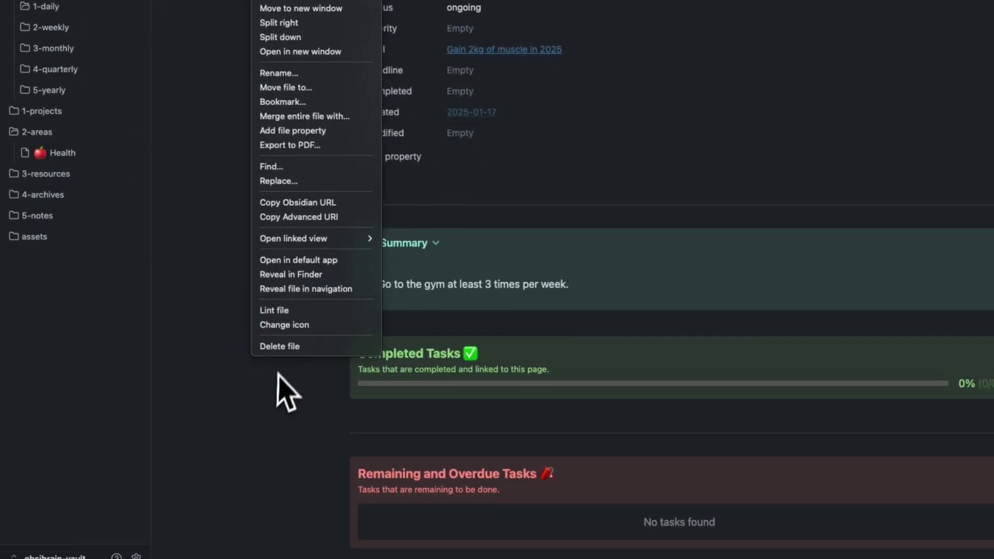
click(284, 324)
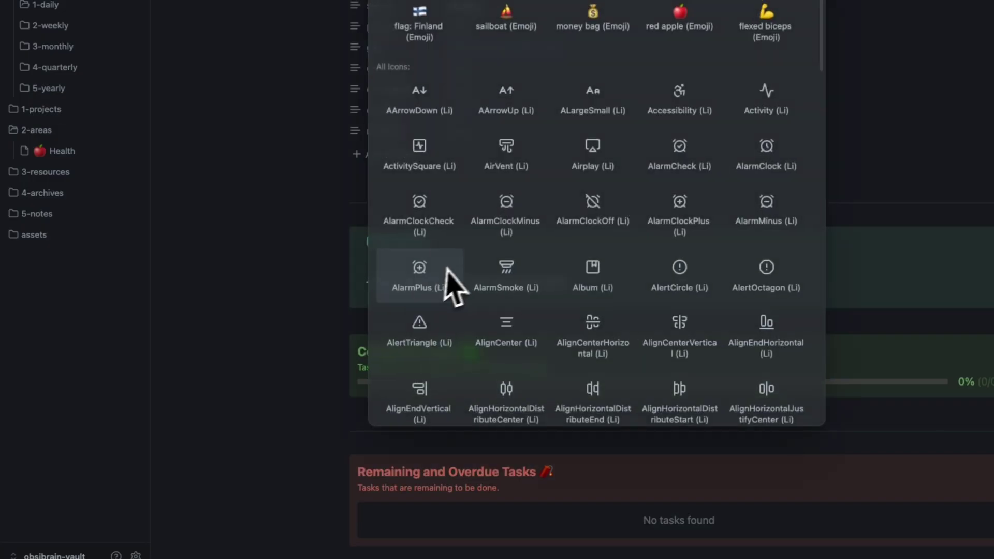
text(light)
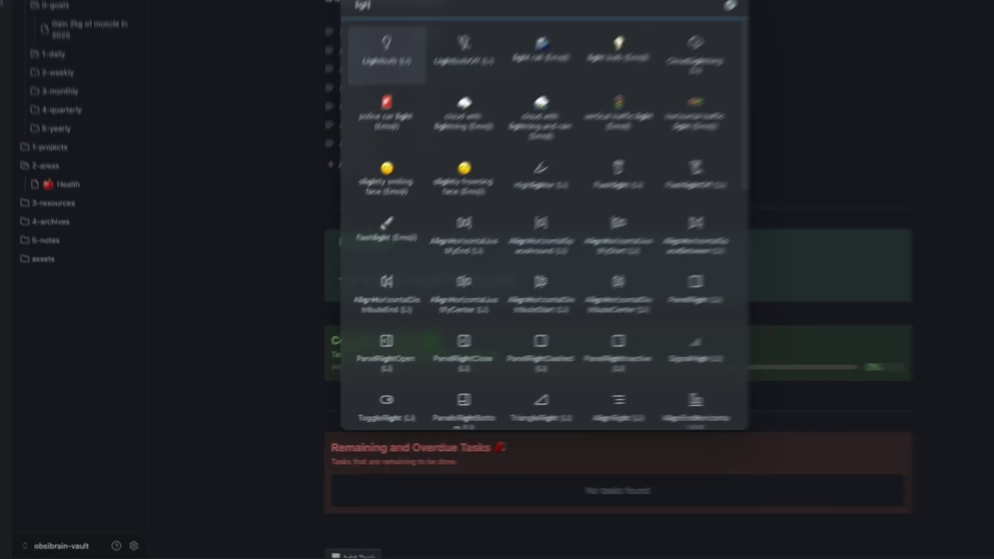
key(BackSpace)
key(BackSpace)
key(BackSpace)
key(BackSpace)
text(weight)
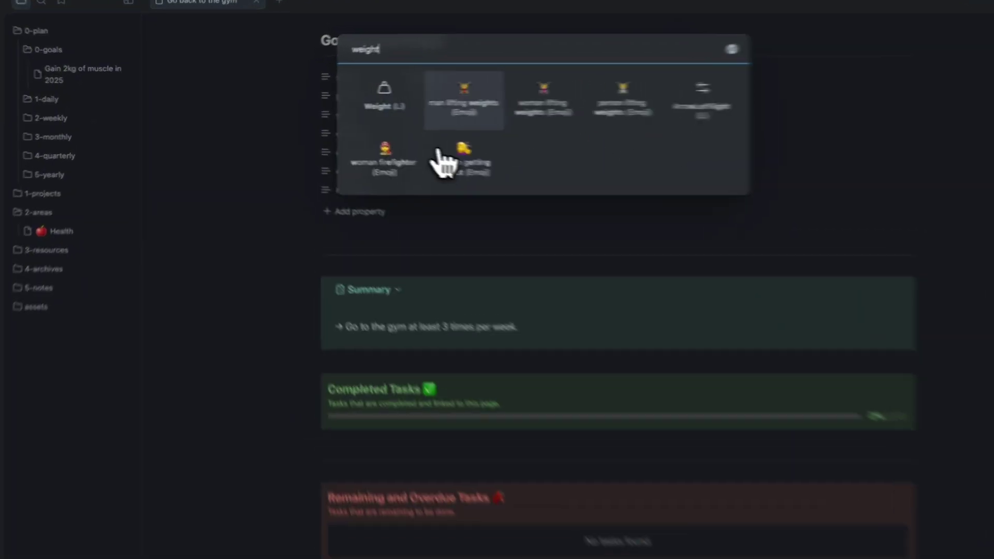
click(464, 101)
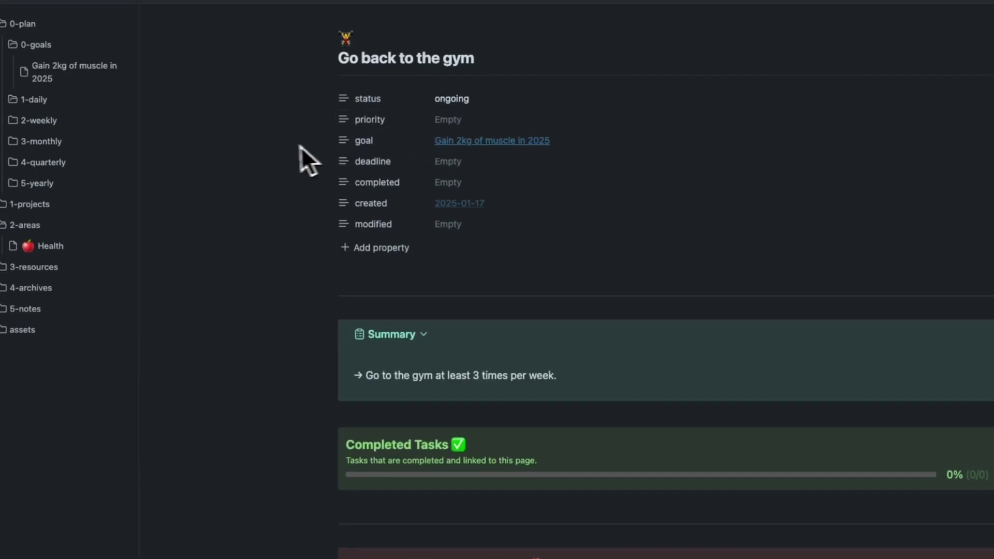
Examine the gym project page's summary, task sections and goal link.
scroll(376, 269, down, 5)
scroll(373, 280, up, 1)
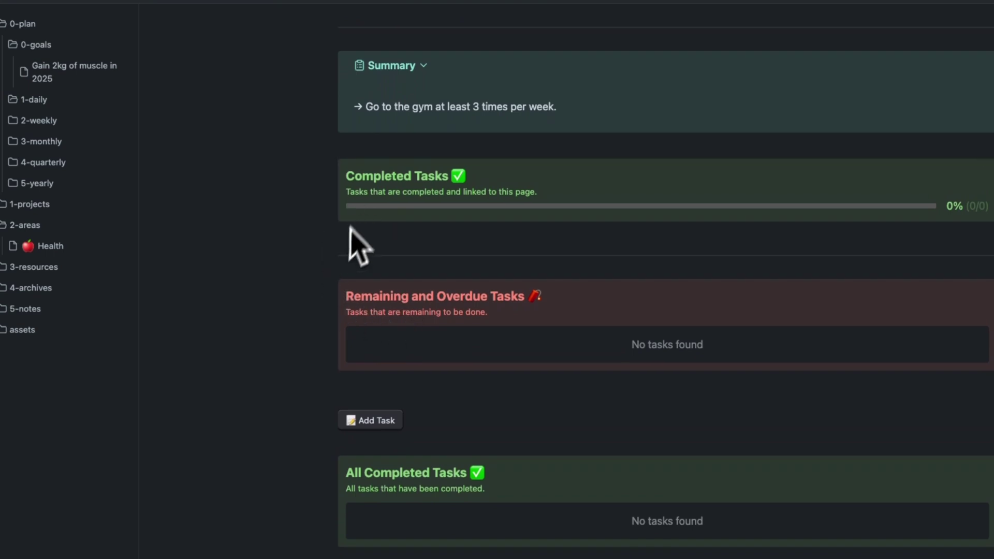
scroll(347, 243, up, 4)
scroll(352, 316, down, 3)
scroll(273, 321, up, 3)
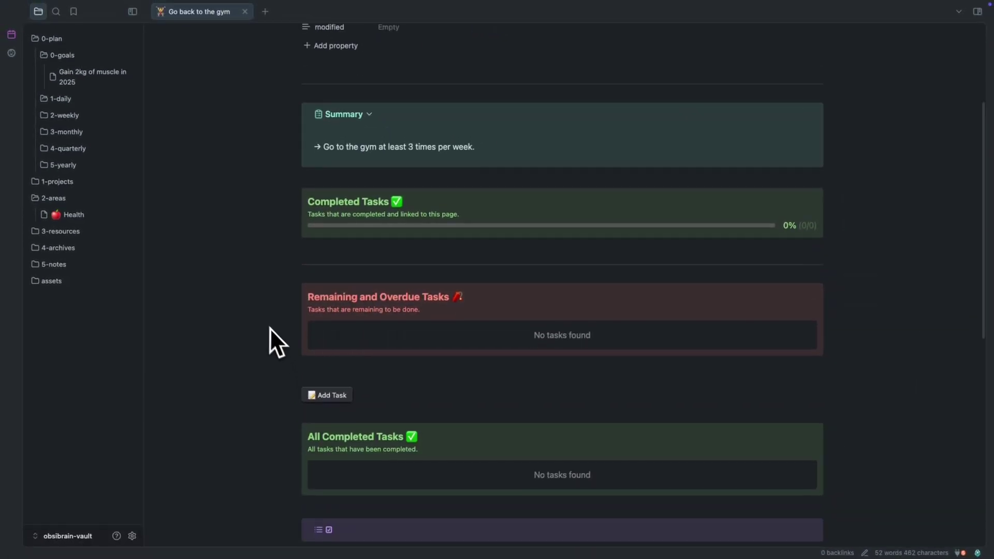
scroll(311, 259, down, 3)
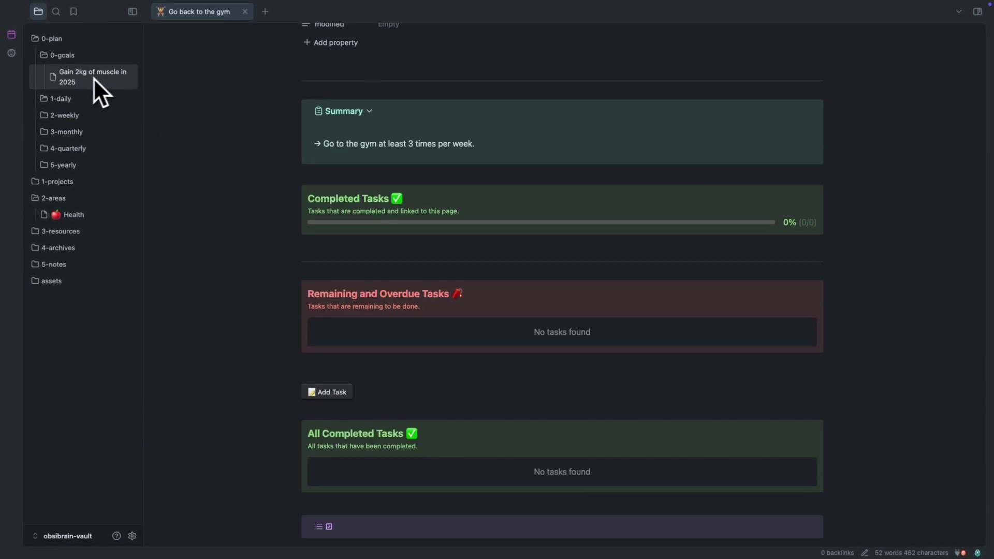
scroll(344, 102, up, 3)
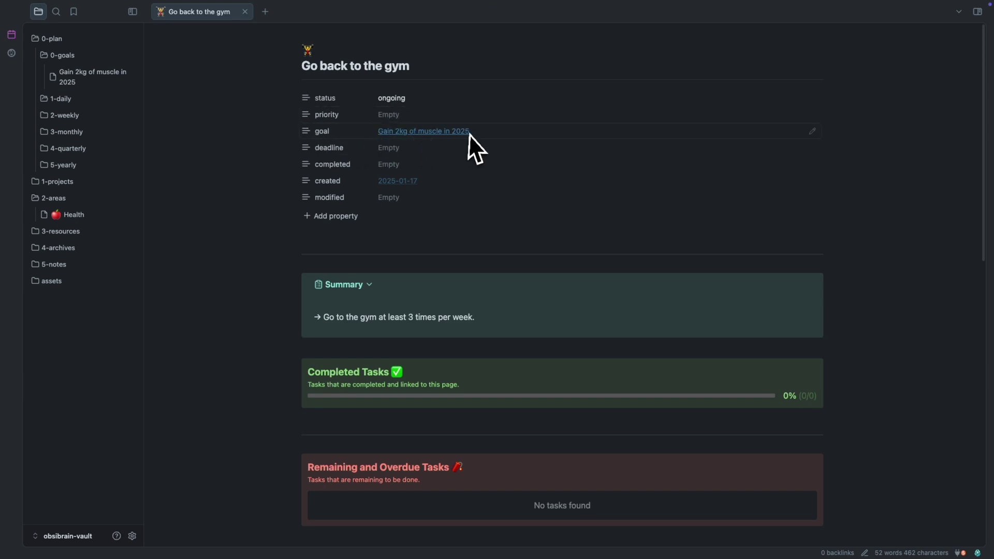
Try priority values such as medium and high on the gym project, and leave its priority empty.
click(420, 98)
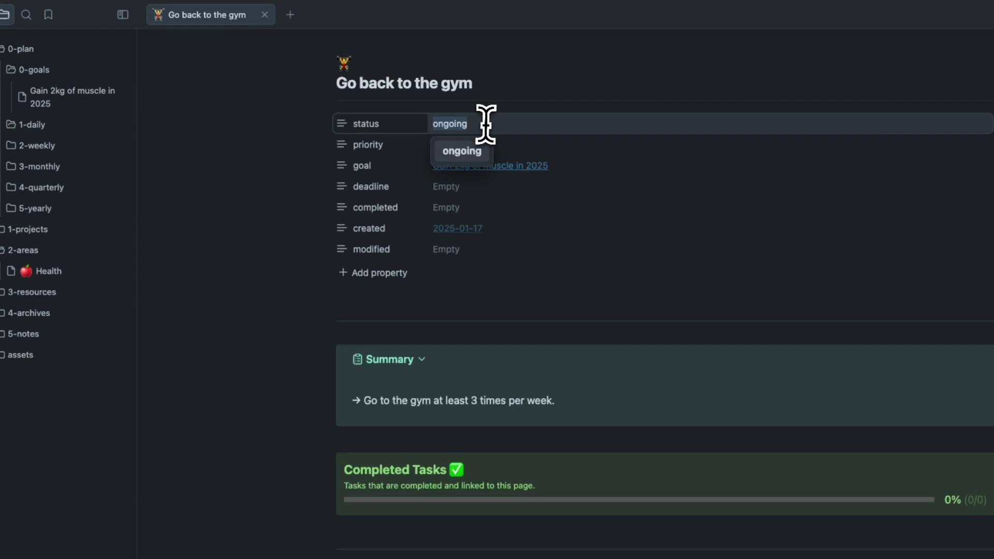
click(271, 127)
click(436, 140)
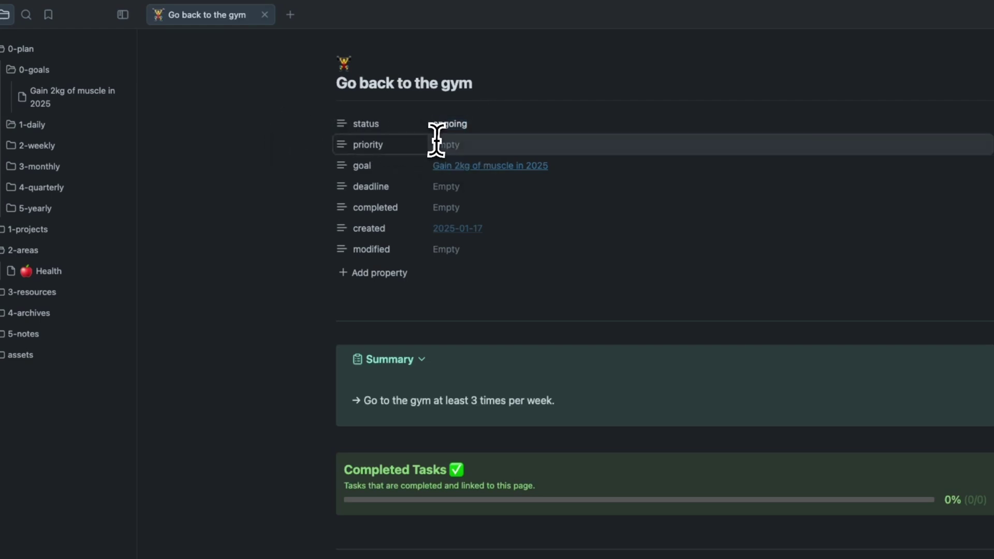
key(BackSpace)
key(BackSpace)
key(BackSpace)
text(medium)
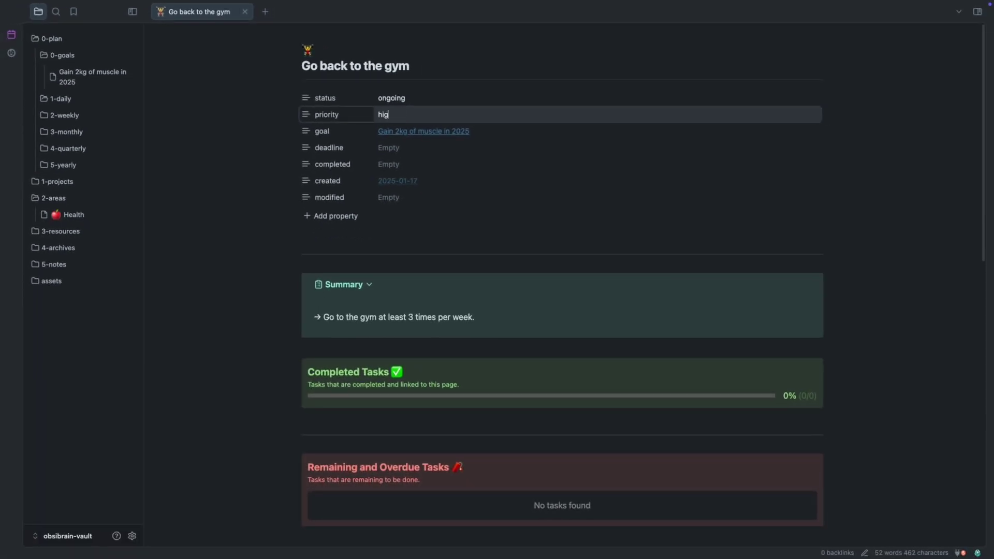
key(BackSpace)
key(BackSpace)
key(BackSpace)
click(296, 134)
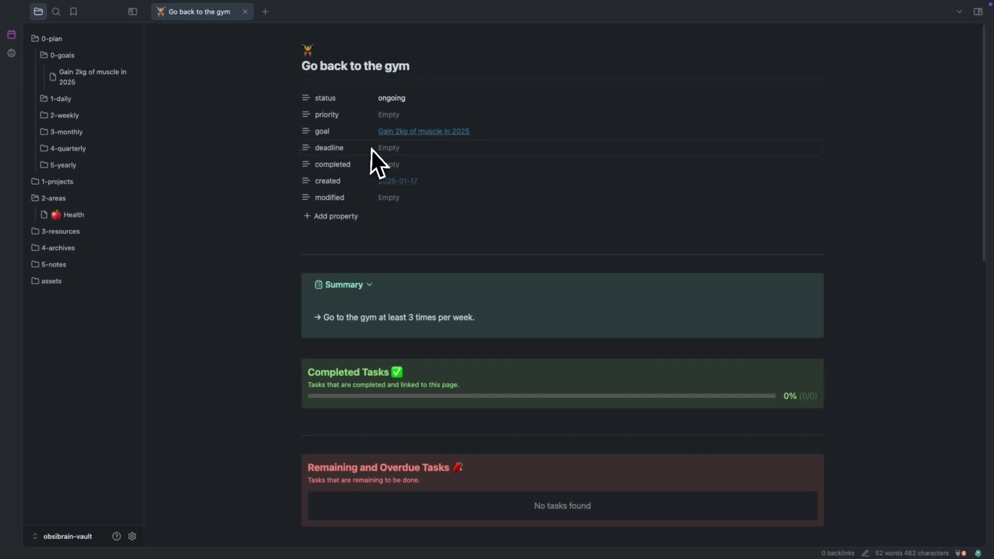
Look over the gym project's task and note sections, and expand the 1-projects folder.
scroll(378, 149, down, 5)
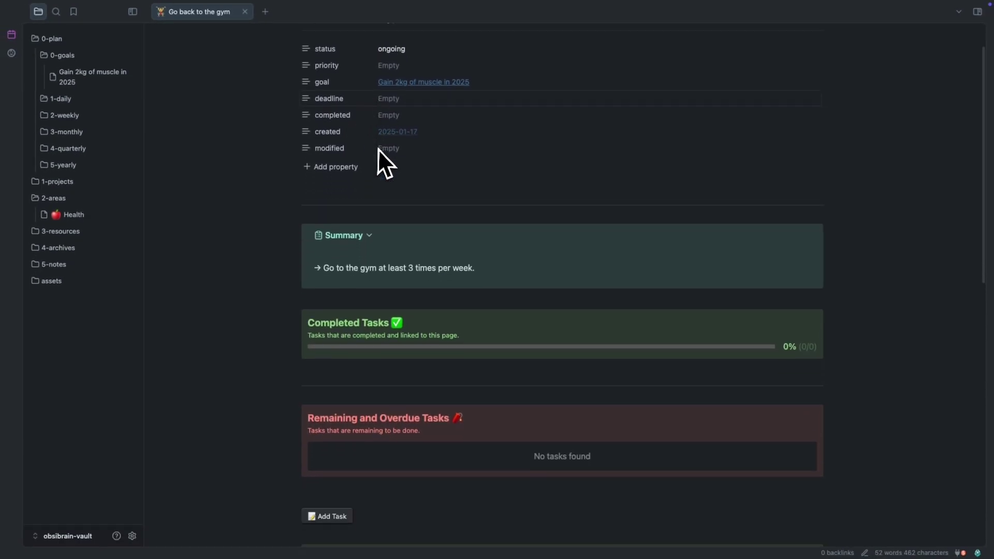
scroll(378, 149, down, 5)
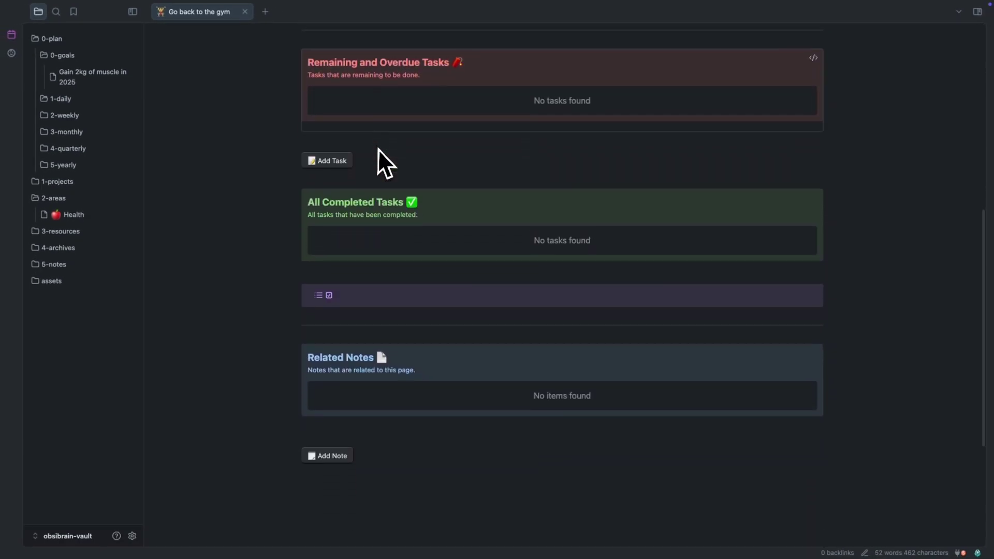
scroll(373, 246, up, 5)
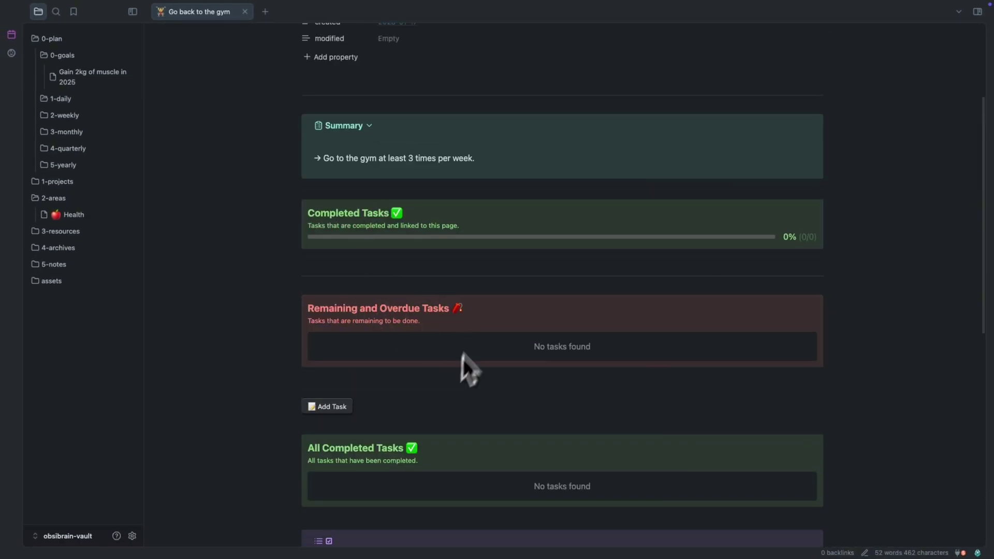
scroll(238, 198, up, 1)
scroll(237, 197, up, 2)
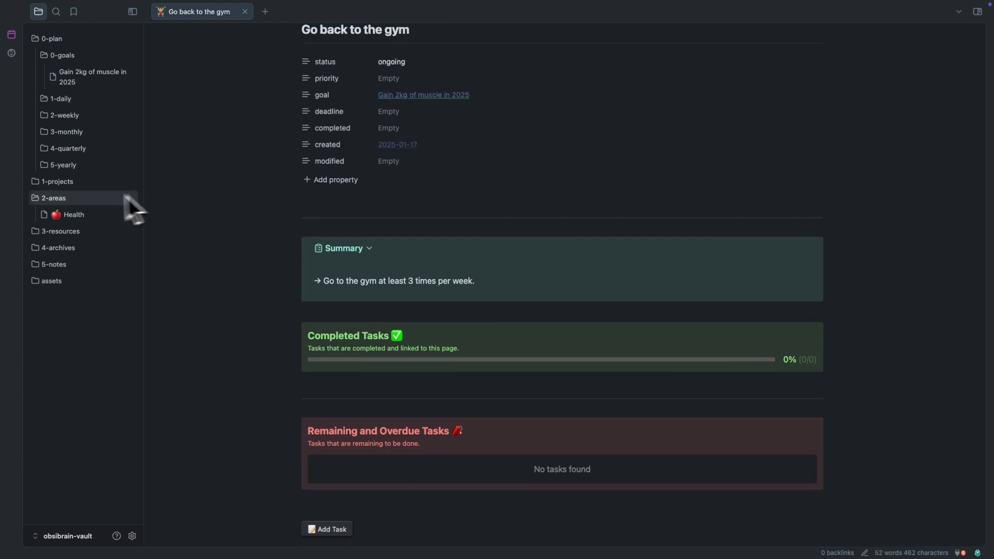
click(57, 181)
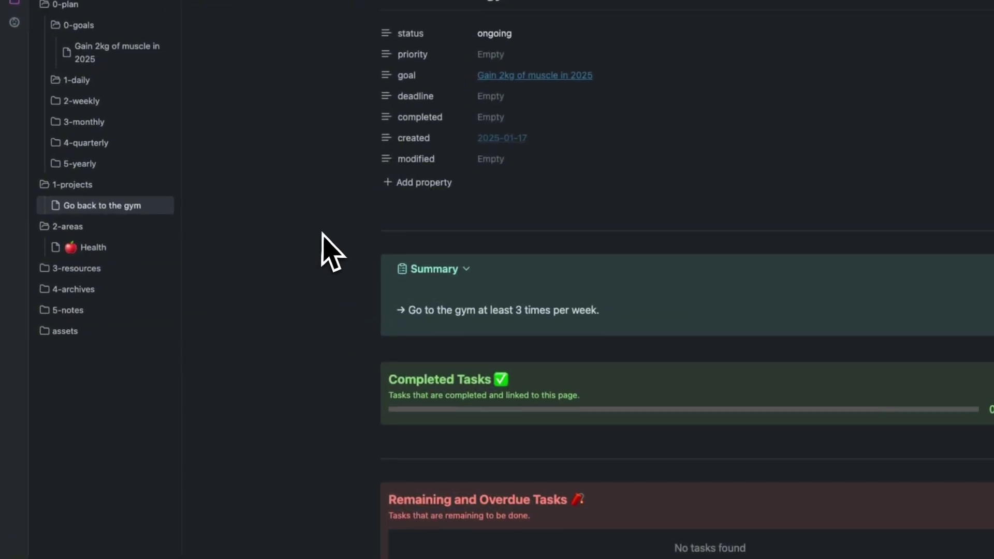
Create a new resource page named "Games".
key(super+p)
text(new resour)
key(Return)
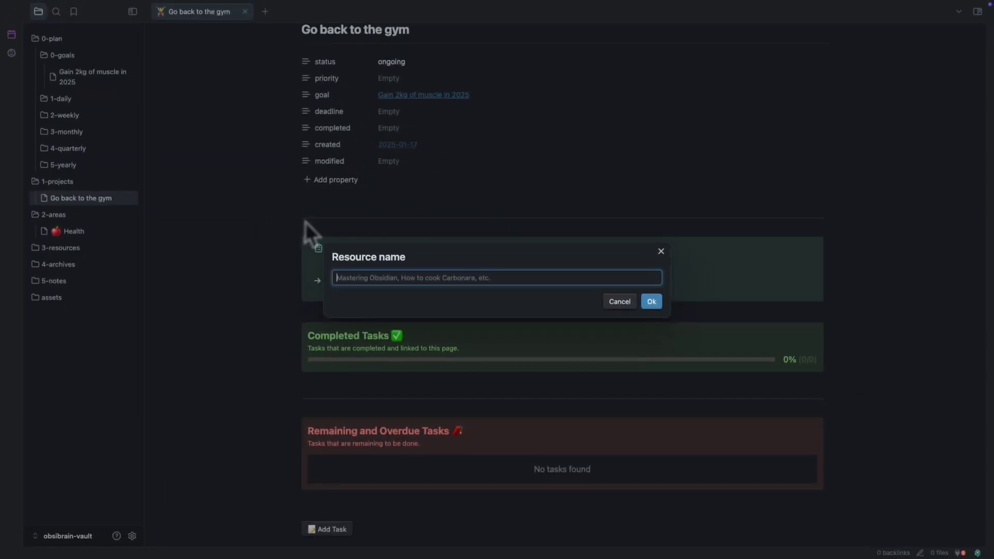
text(Games)
key(Return)
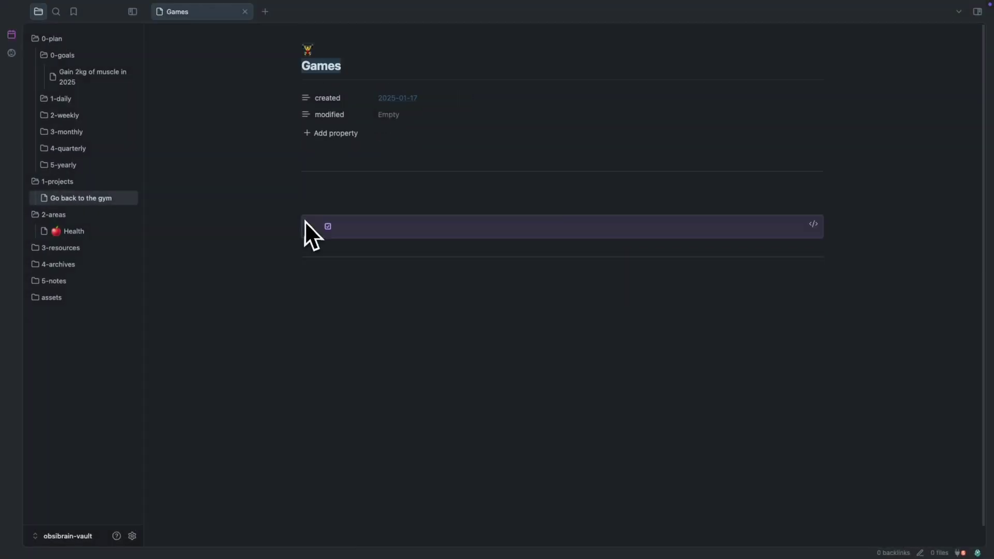
Look over the Games resource page's properties, task sections and related notes section.
scroll(305, 119, down, 1)
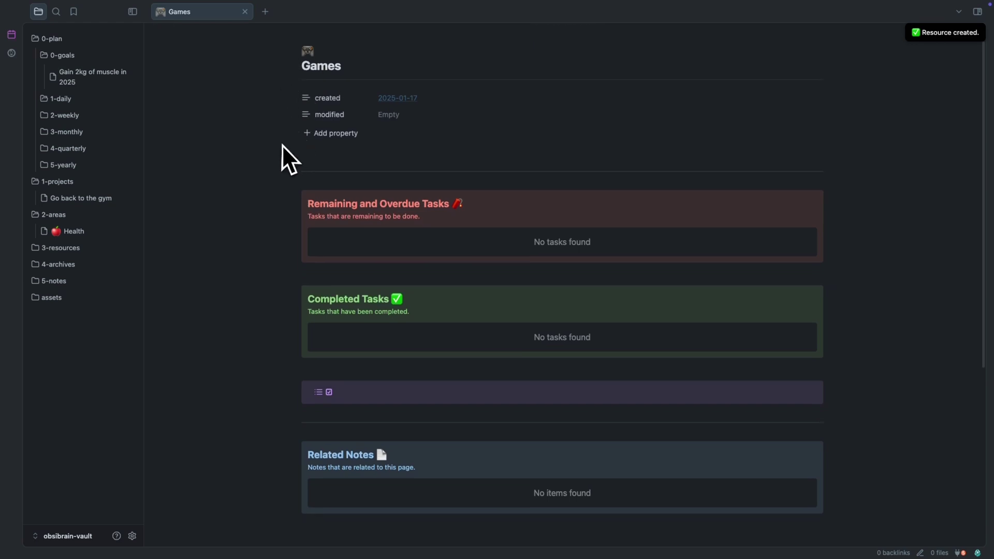
scroll(202, 32, up, 1)
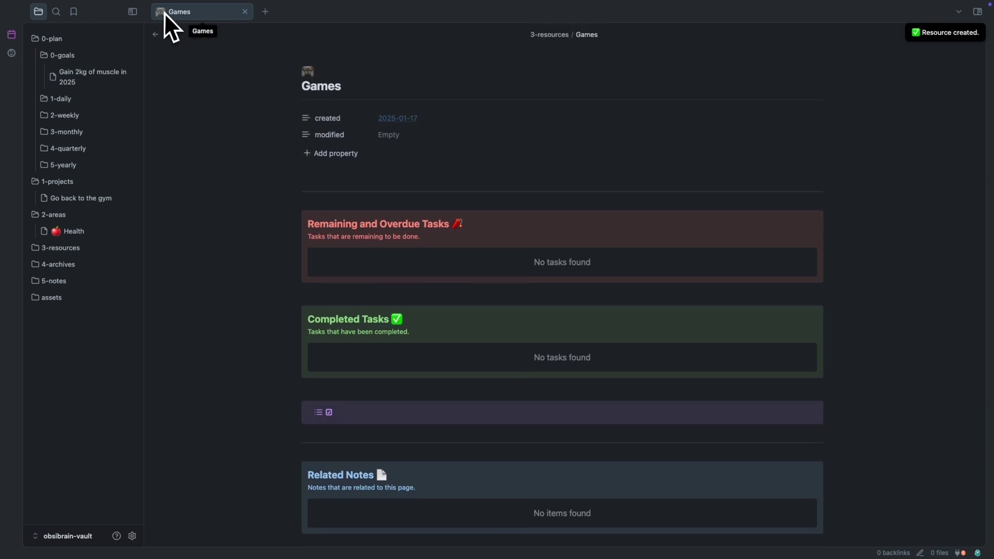
scroll(316, 90, down, 1)
scroll(217, 37, up, 1)
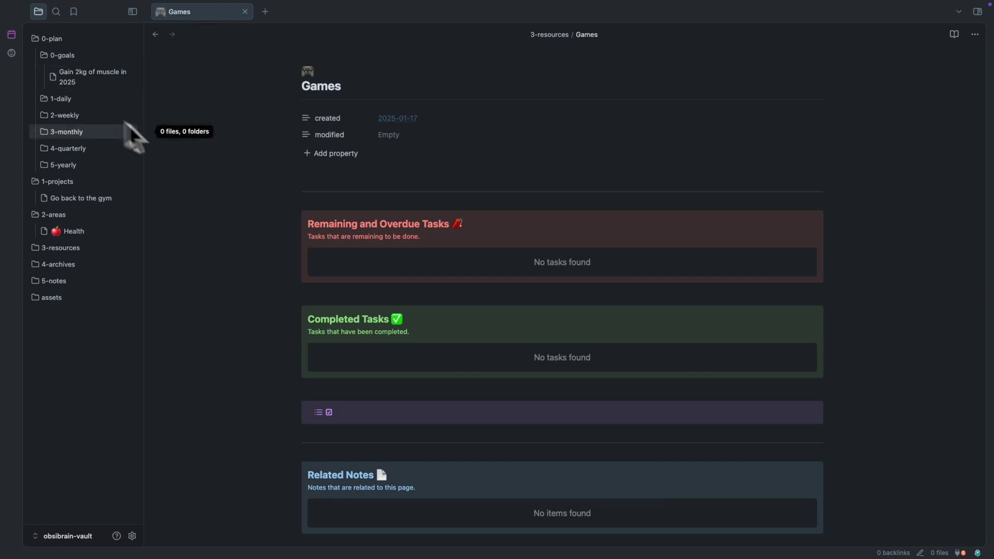
scroll(402, 301, down, 5)
scroll(402, 300, up, 2)
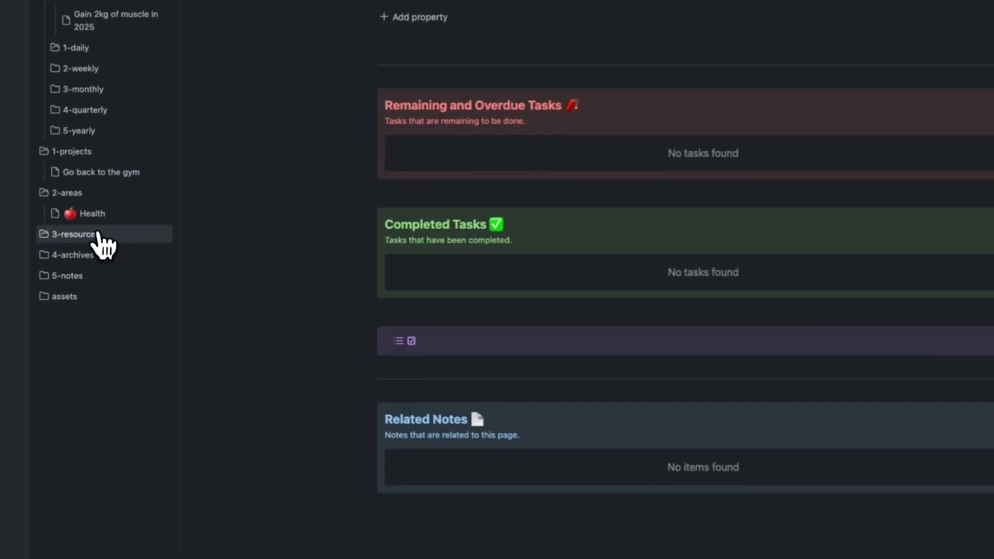
Expand the 3-resources folder and set the Games note's icon to the video game emoji.
click(99, 234)
right_click(108, 260)
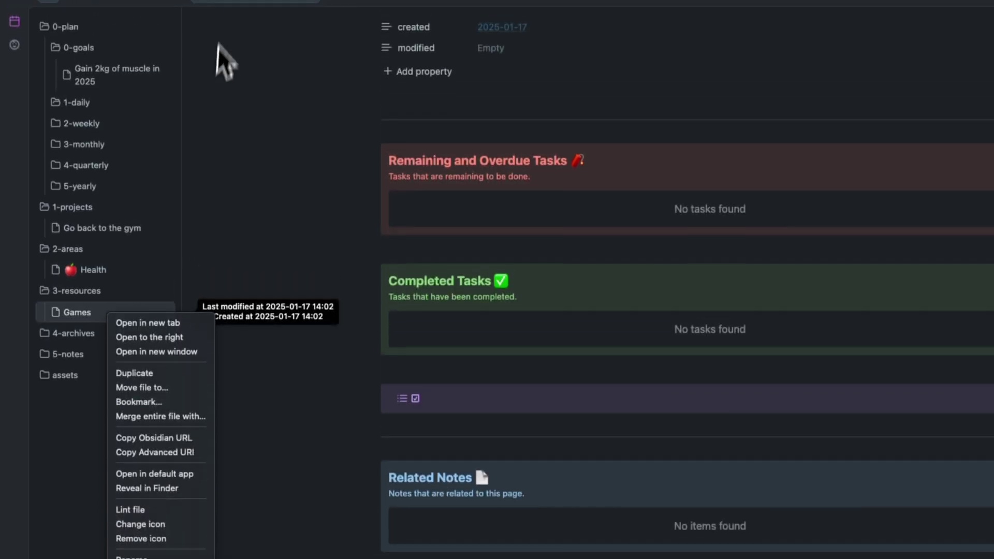
click(233, 19)
right_click(233, 18)
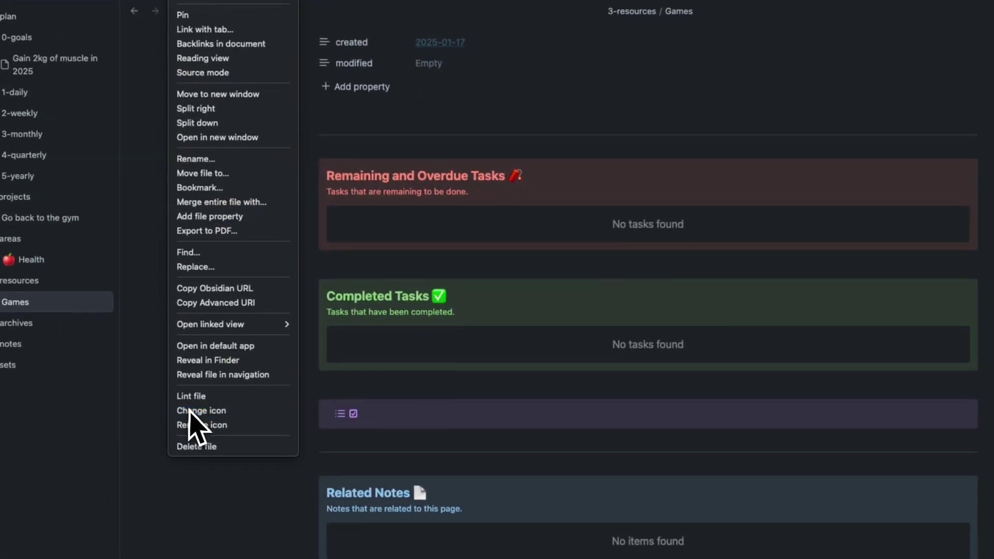
click(259, 426)
text(game)
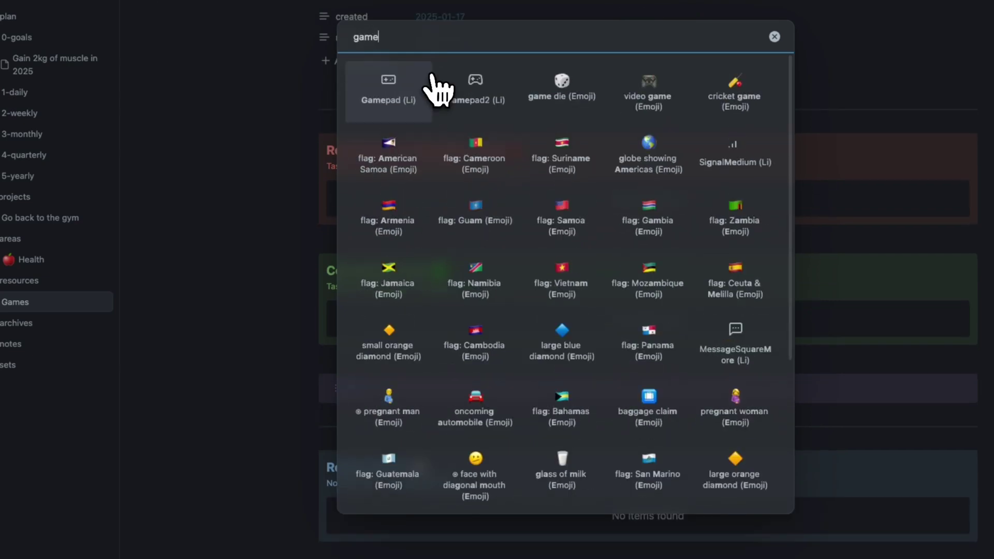
click(622, 90)
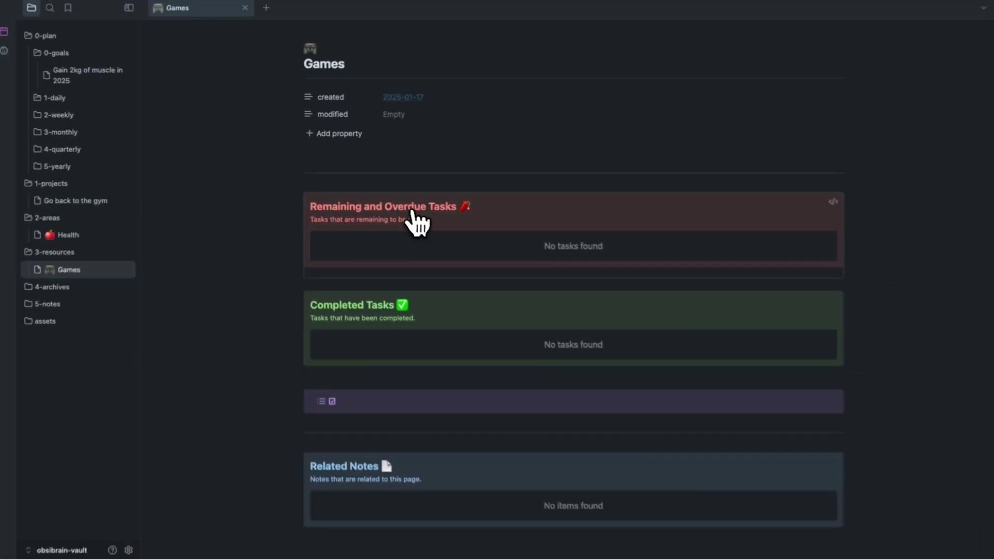
Close the Games page and open the "Gain 2kg of muscle in 2025" goal page.
scroll(458, 274, down, 3)
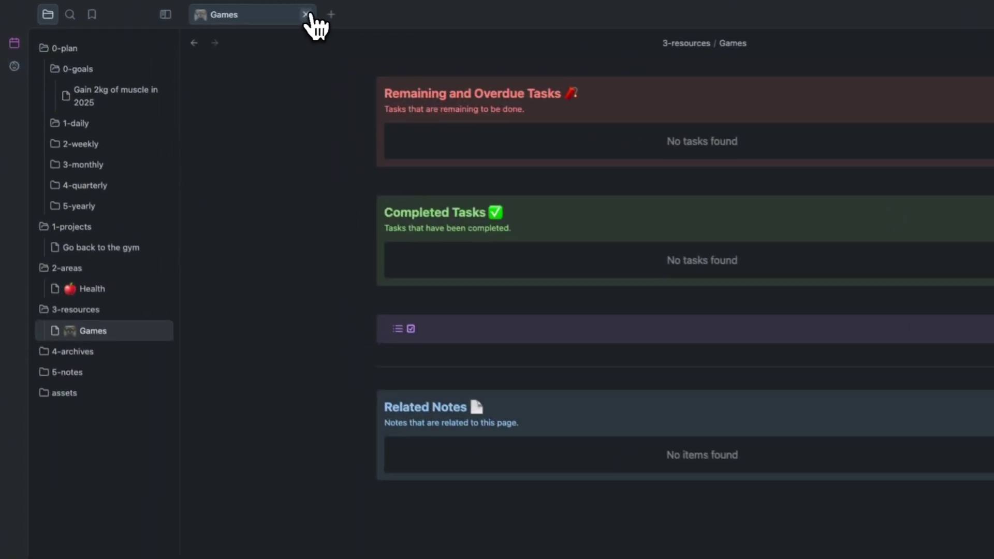
click(245, 12)
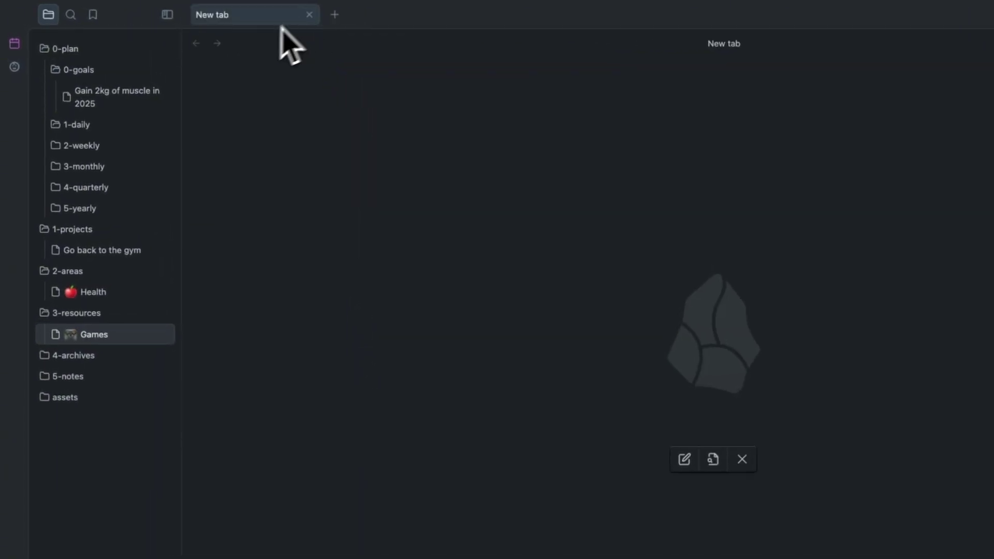
click(112, 95)
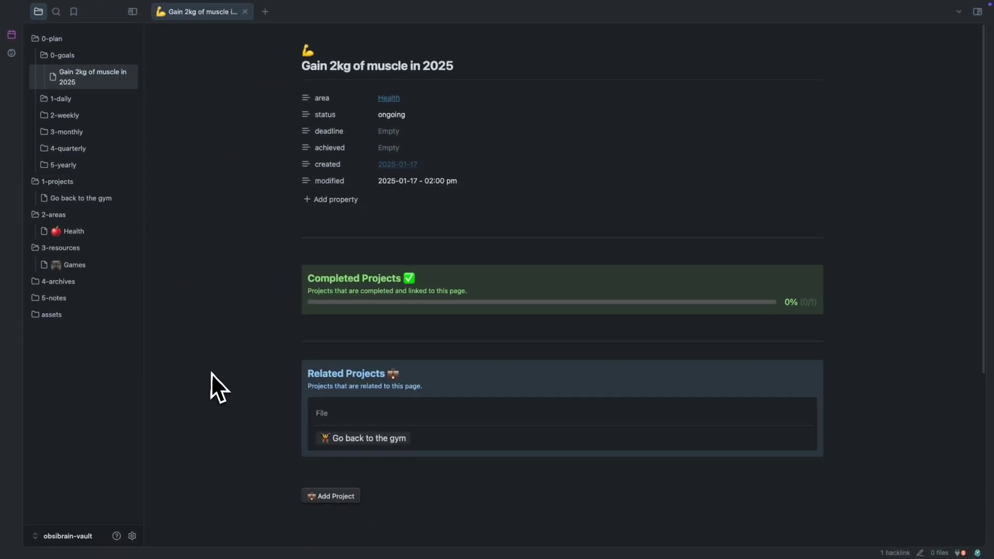
Collapse the plan, projects, areas and resources folders, and expand 3-resources and 0-plan again.
click(38, 39)
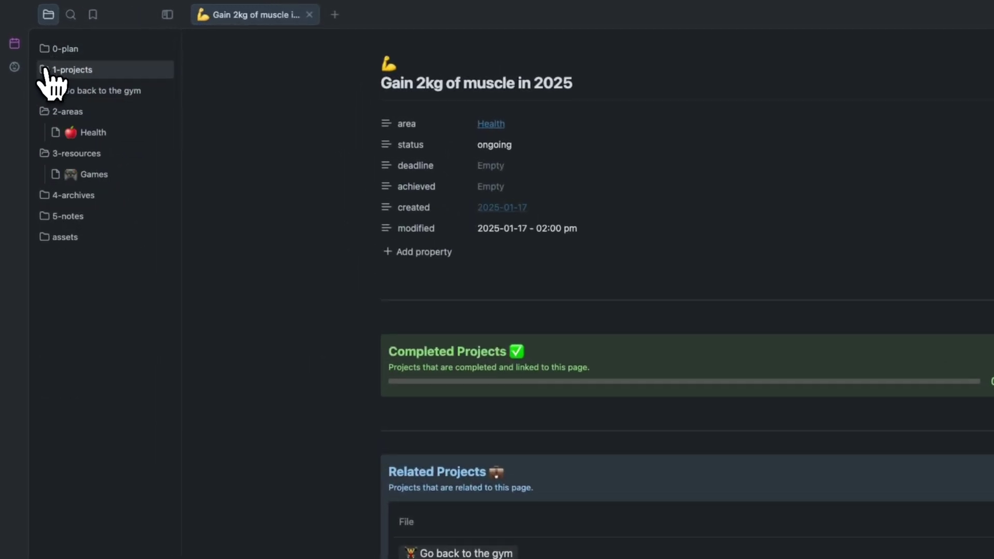
click(46, 71)
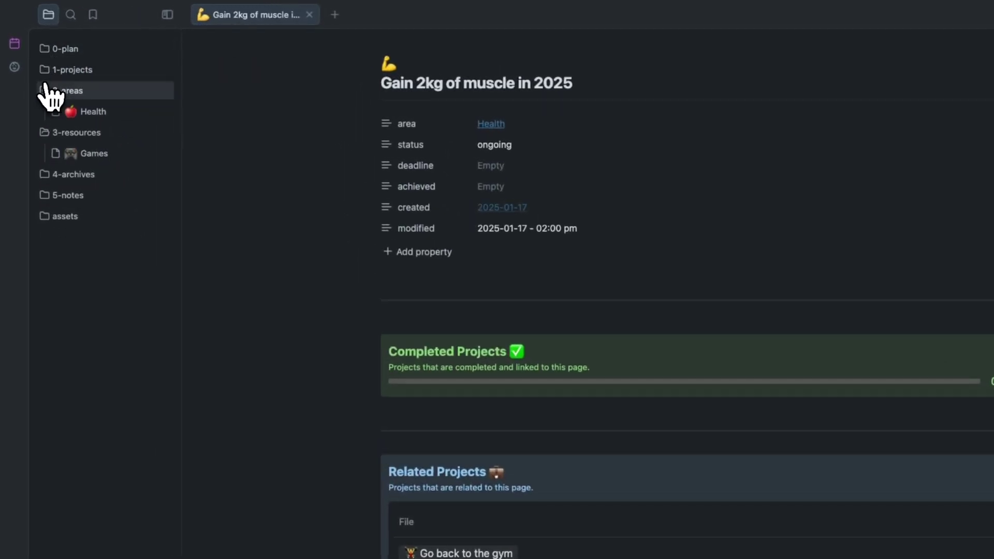
click(46, 91)
click(48, 113)
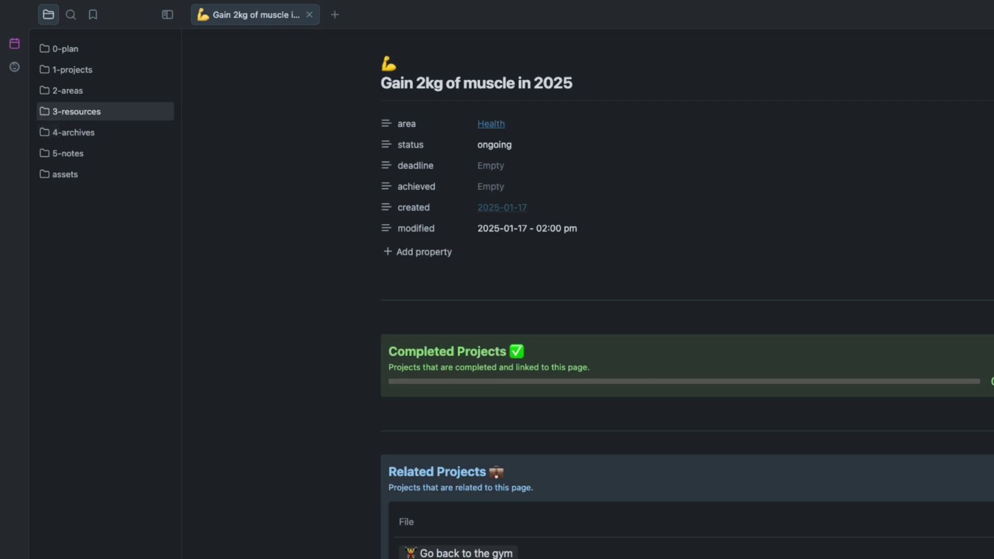
click(46, 113)
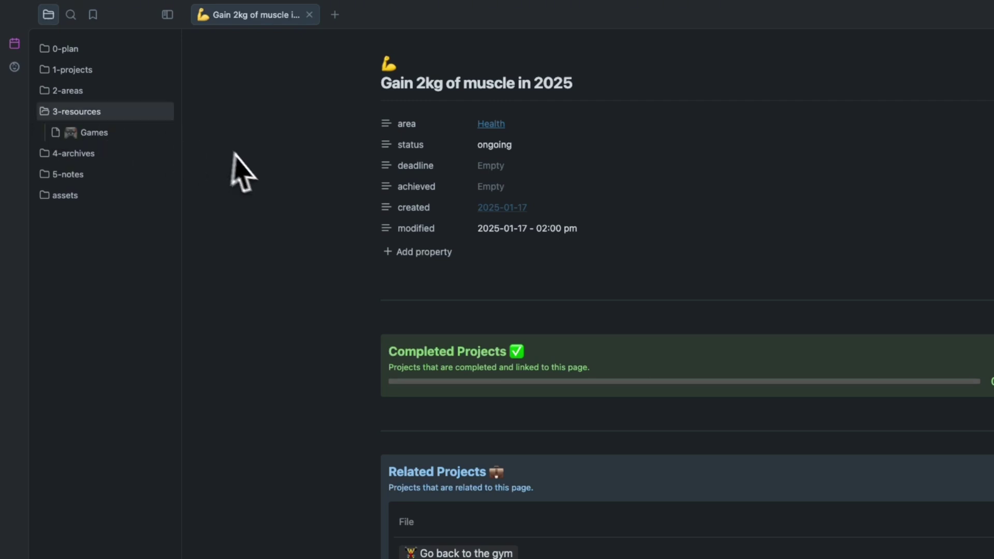
click(47, 50)
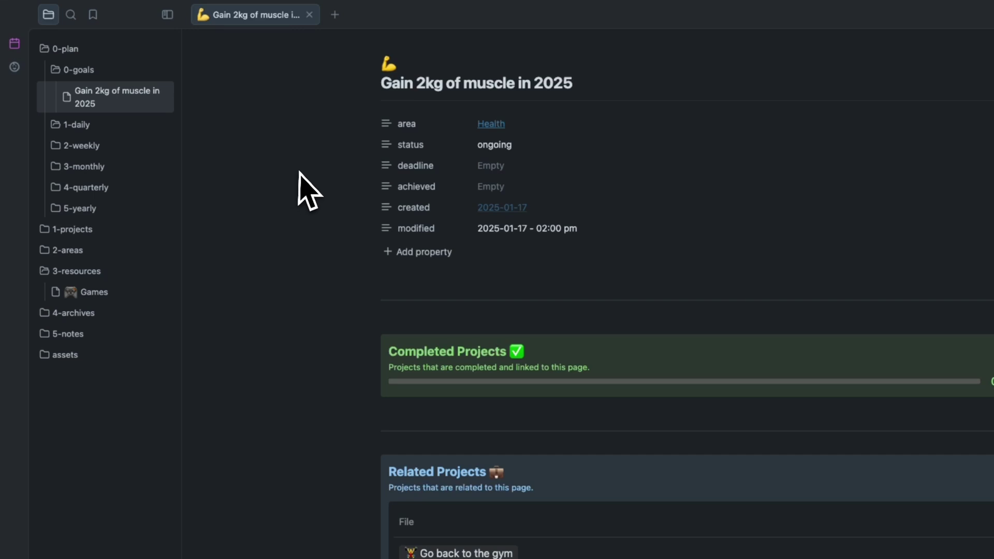
Open the local graph for the muscle-gain goal and explore its linked nodes.
key(super+p)
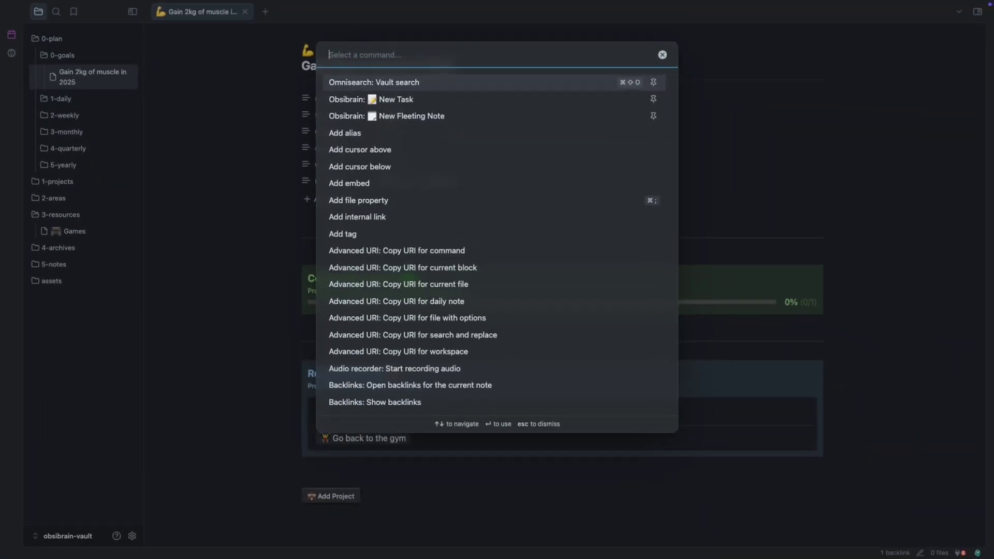
key(Escape)
key(super+p)
text(local)
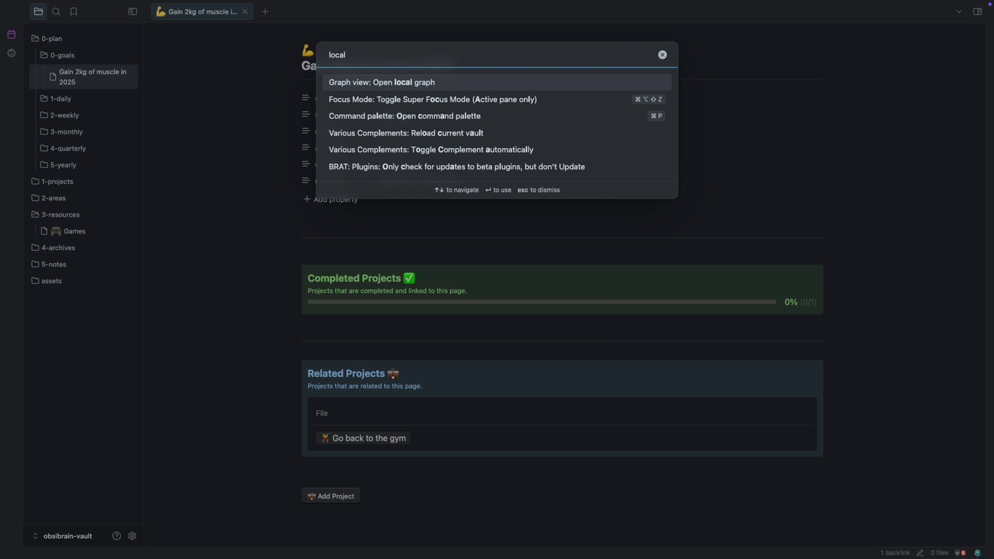
key(Return)
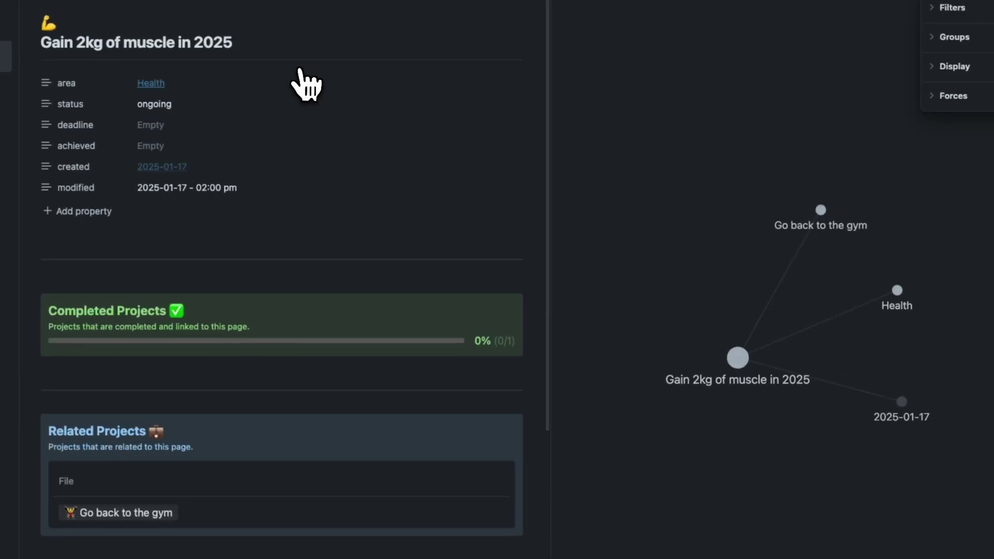
drag(777, 314, 750, 311)
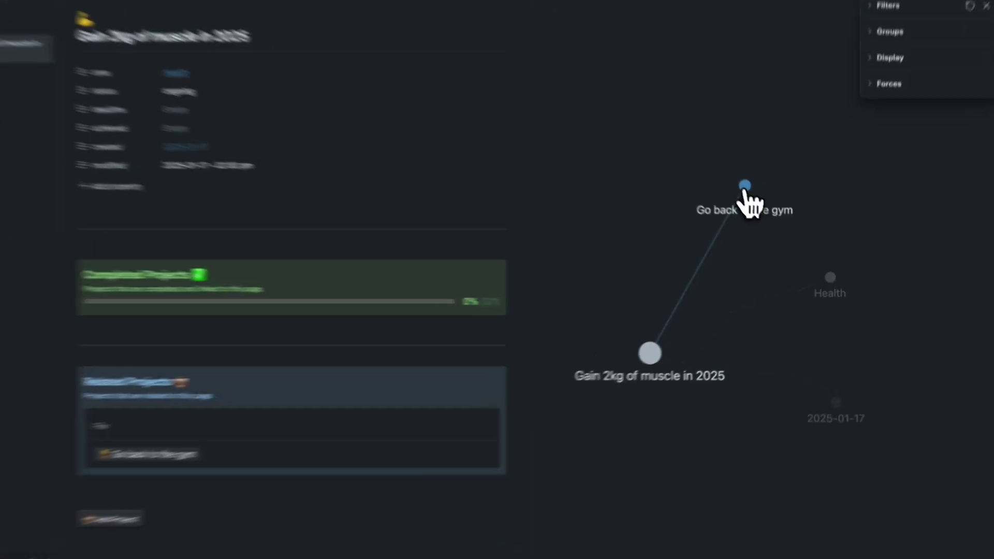
mouse_move(822, 262)
mouse_down()
mouse_move(783, 196)
mouse_move(796, 230)
mouse_up()
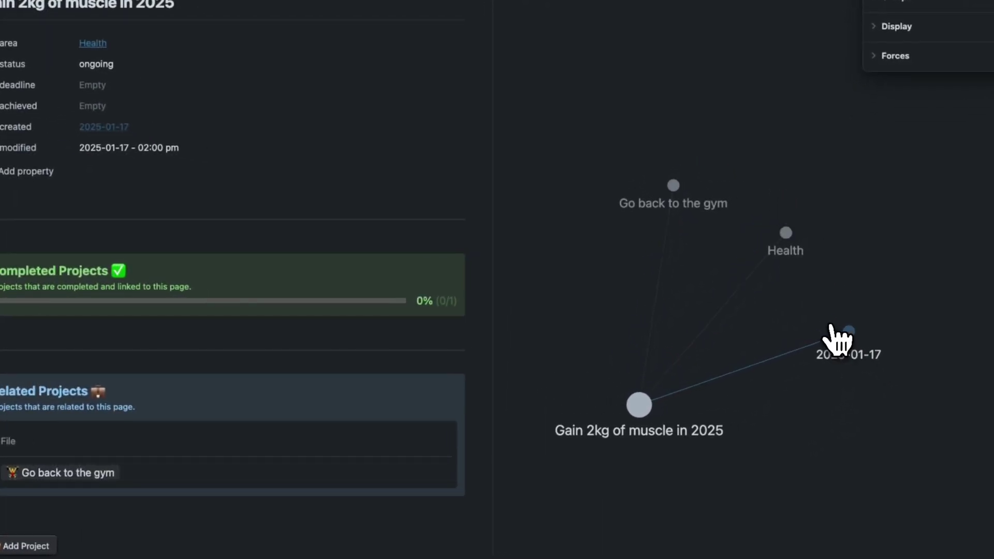
Open the "Go back to the gym" project from the graph, review its page and links, and close the local graph.
click(670, 190)
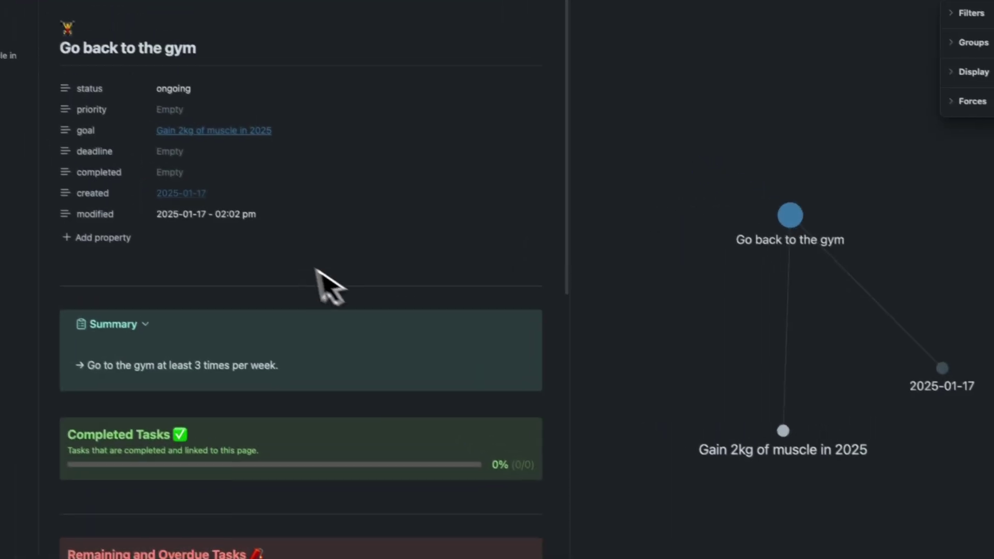
scroll(247, 138, down, 3)
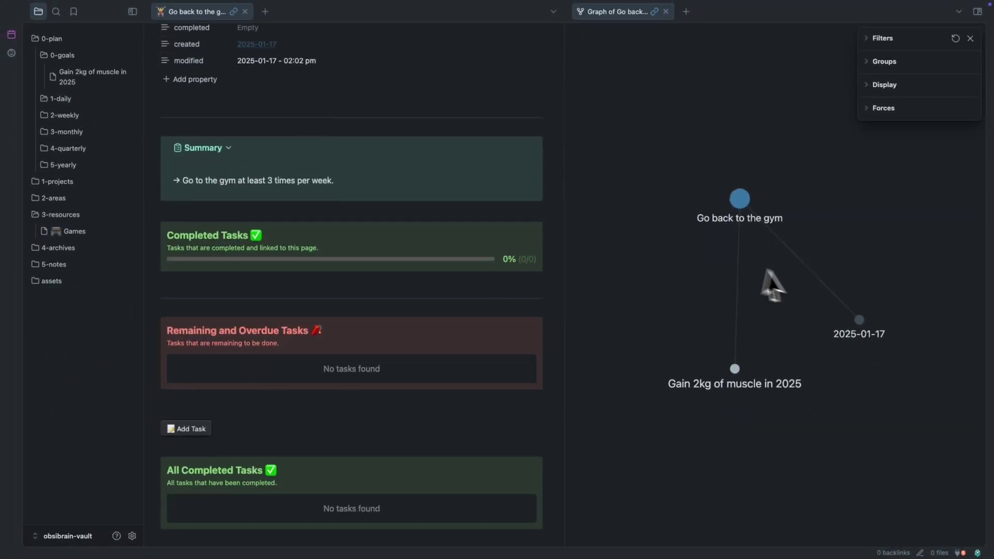
scroll(783, 297, down, 5)
scroll(720, 233, up, 5)
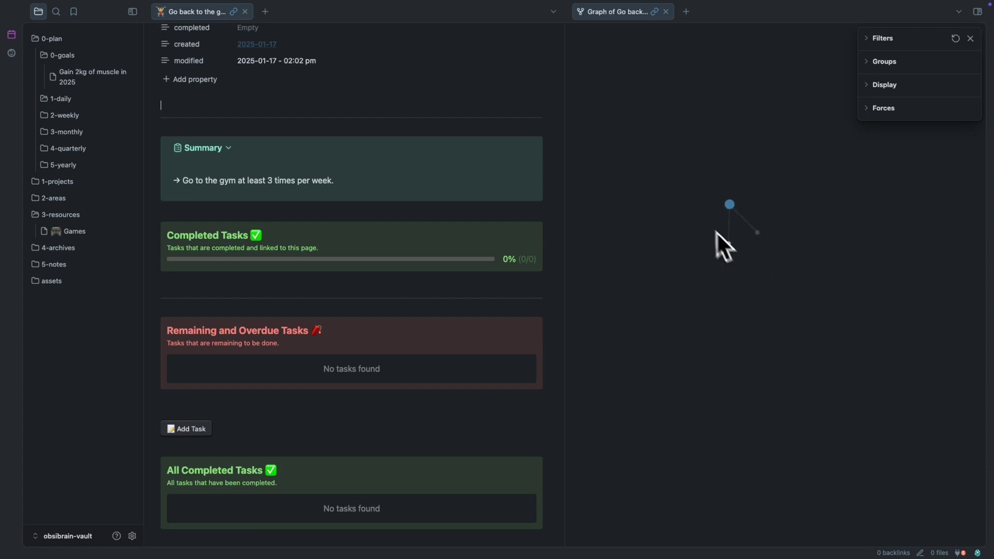
drag(761, 241, 693, 269)
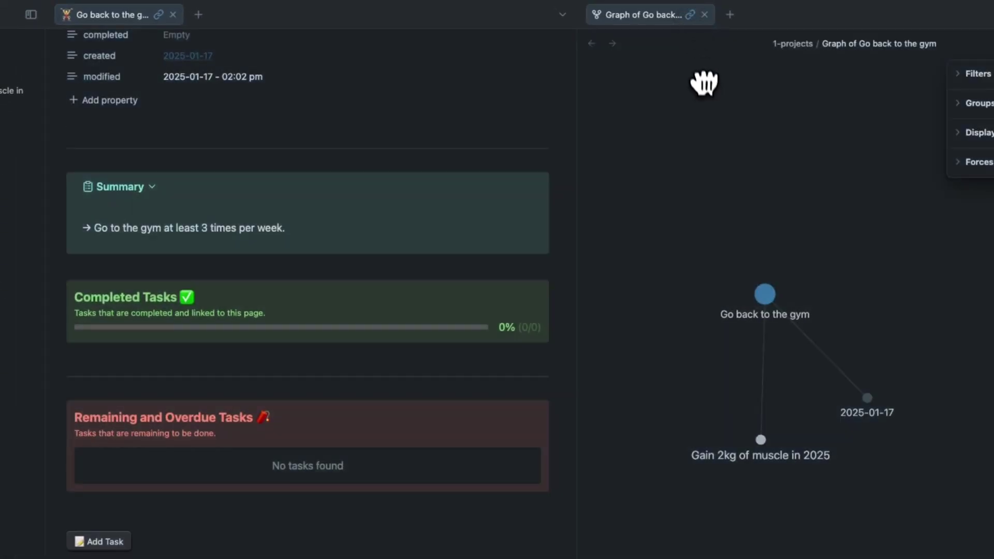
click(705, 15)
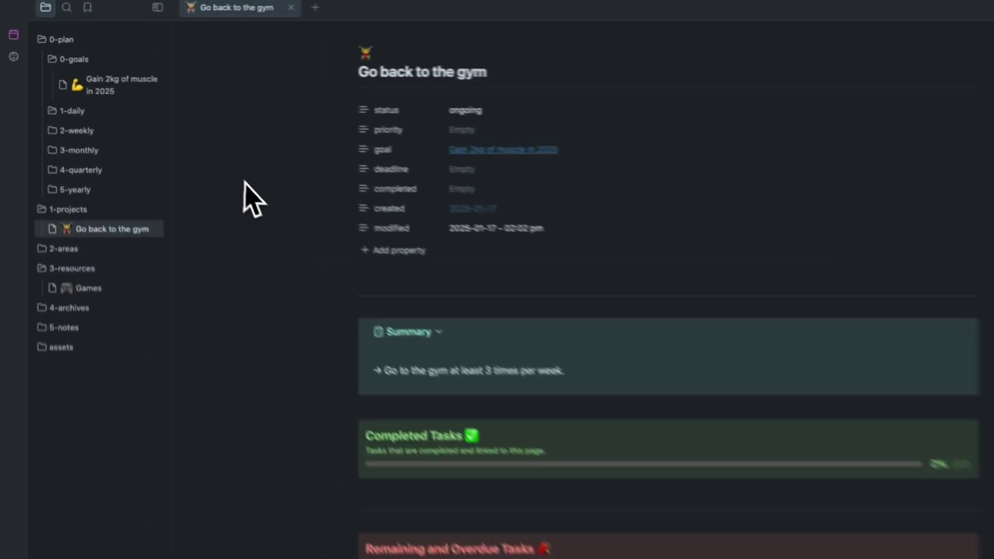
key(super+p)
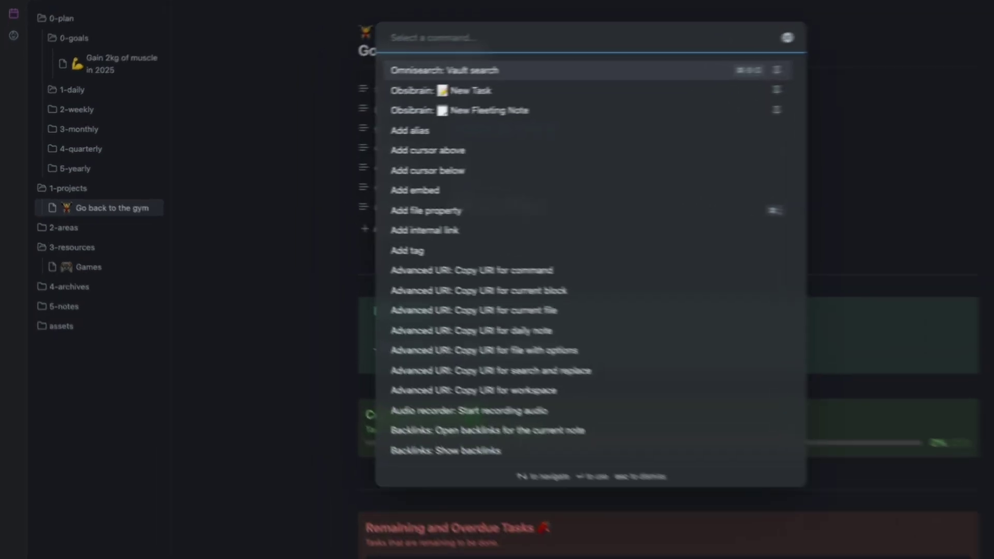
key(Escape)
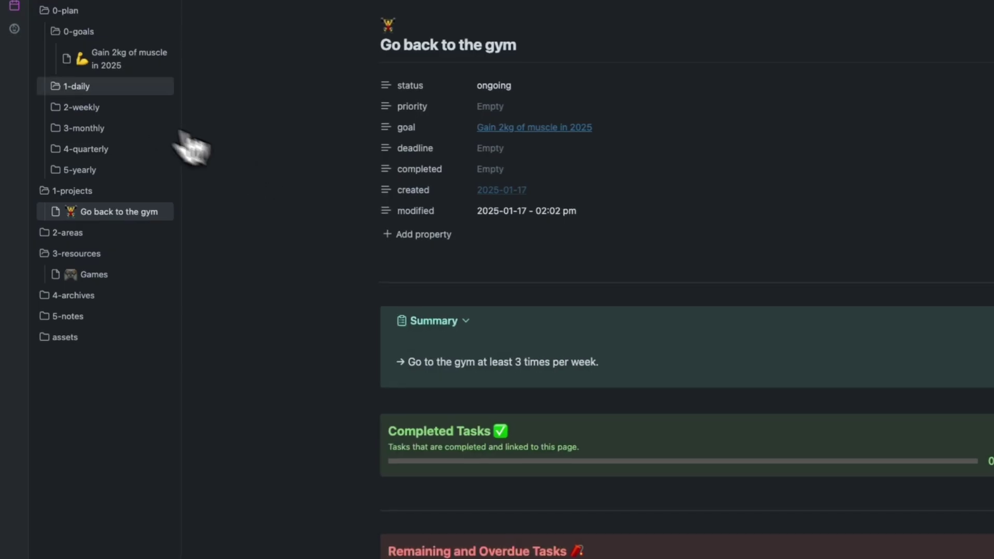
right_click(86, 79)
key(Escape)
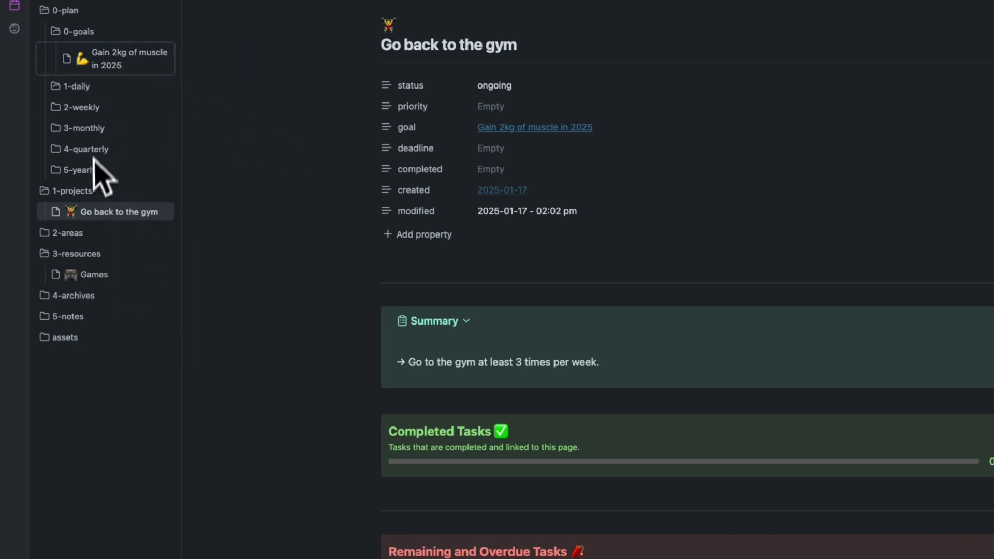
right_click(82, 192)
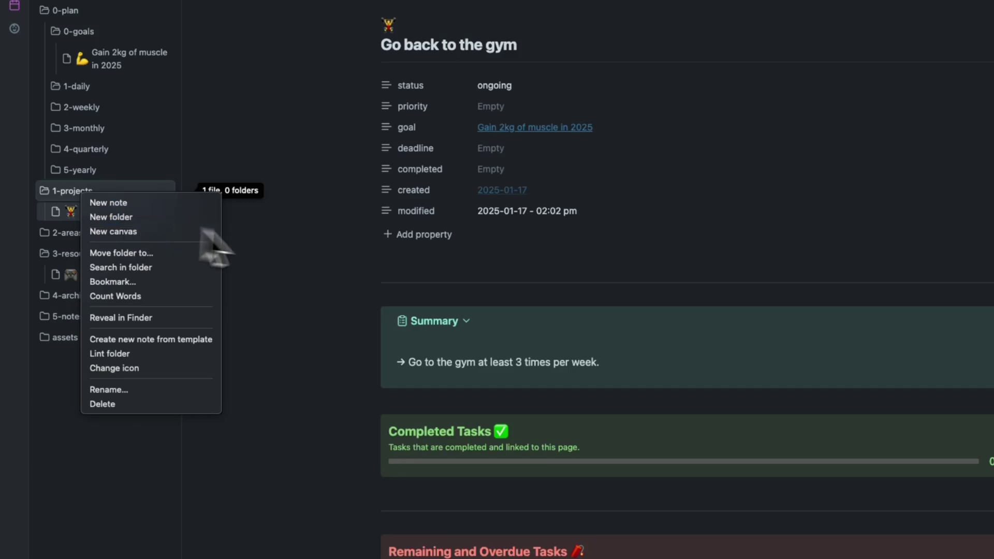
key(Escape)
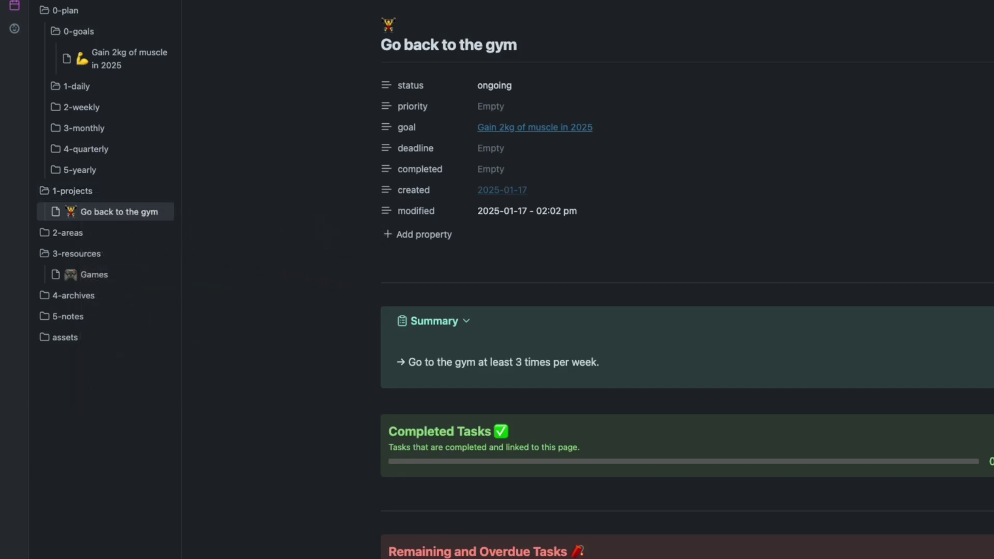
right_click(129, 216)
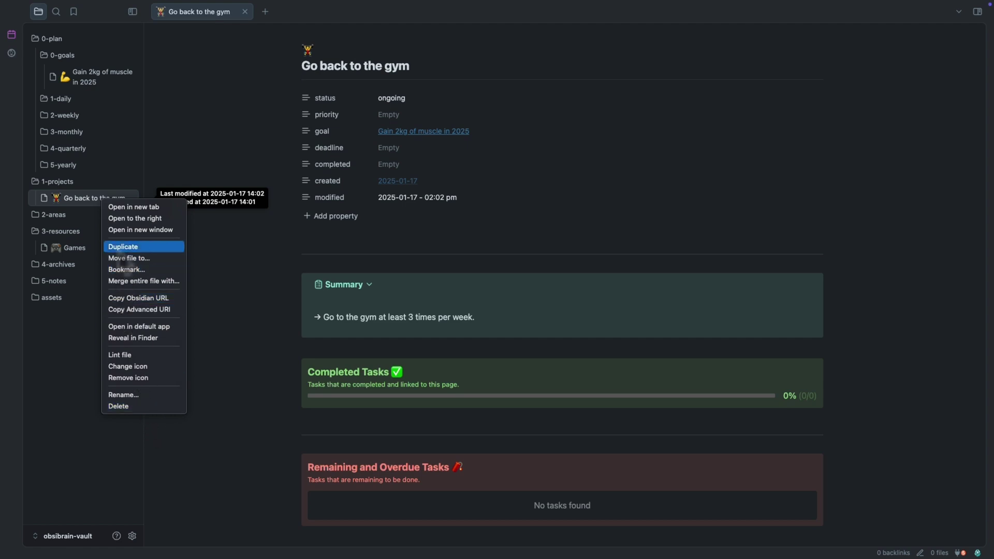
key(Escape)
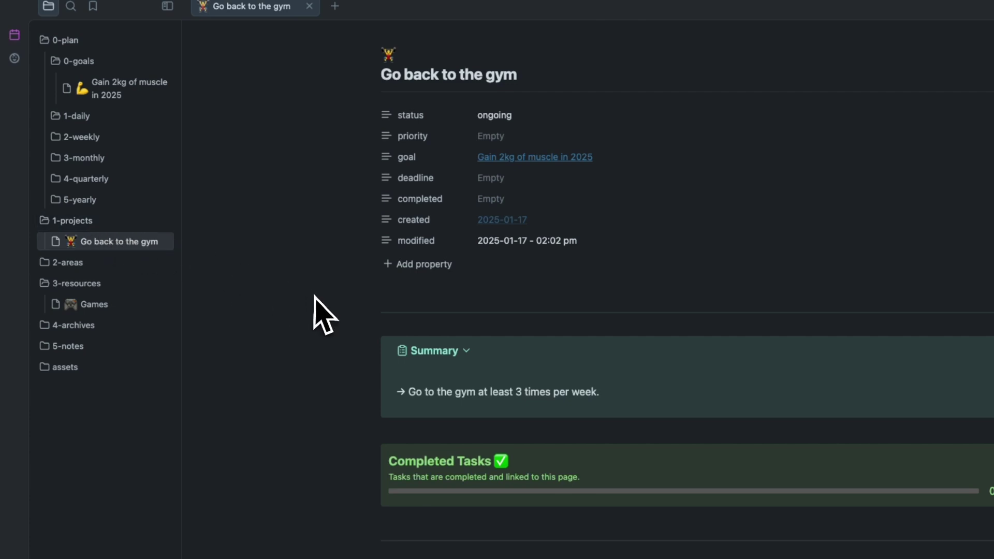
mouse_move(138, 87)
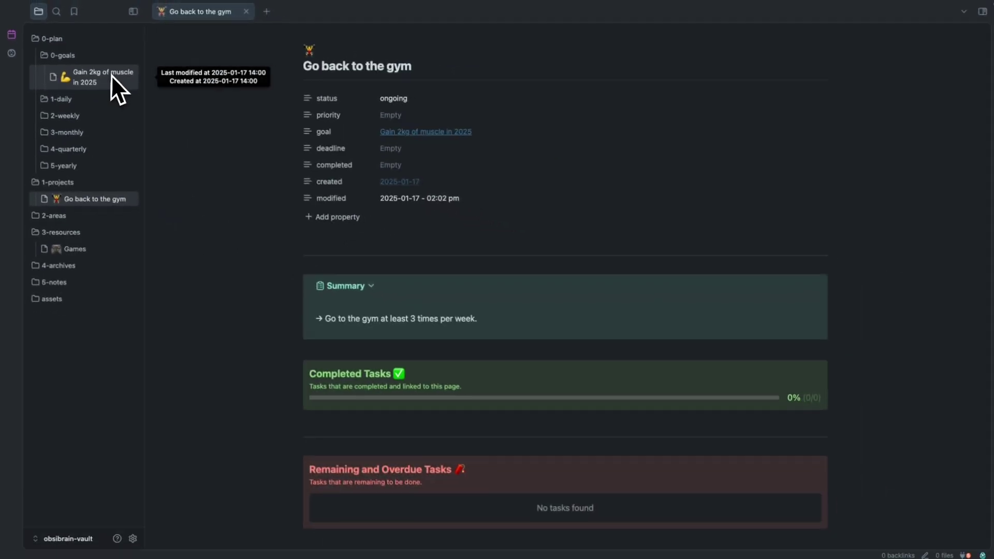